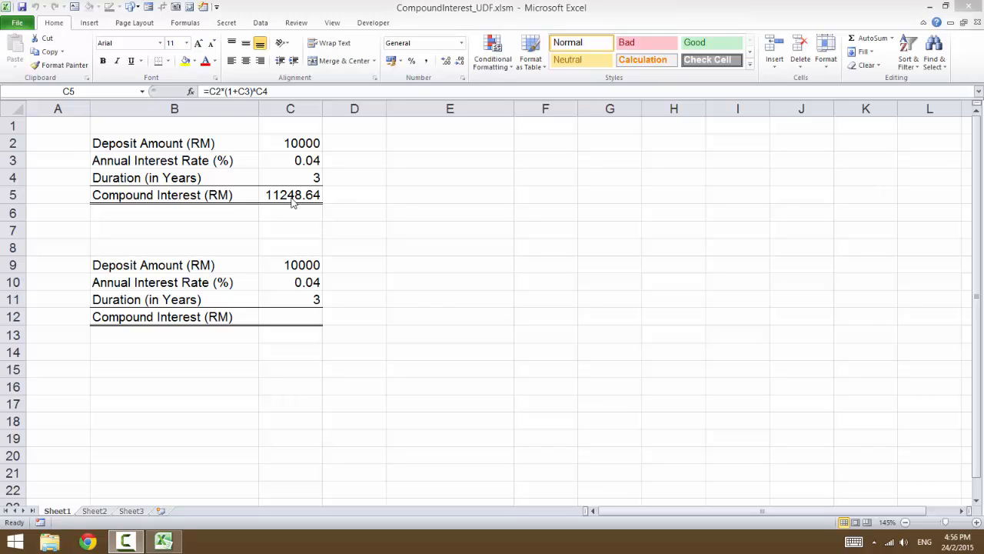
Review the compound interest formula in C5 and the CompoundInterest function code in the Visual Basic editor
left_click(292, 198)
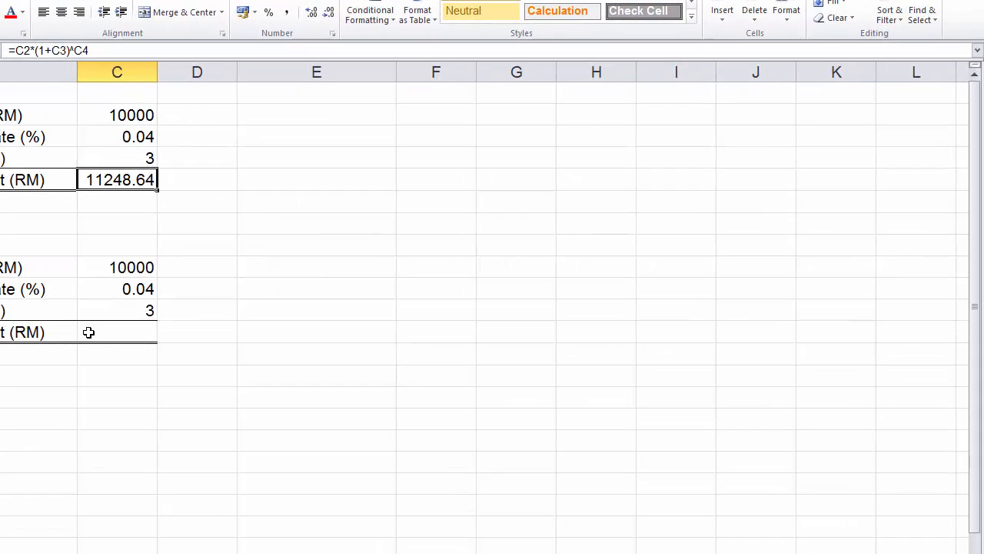
left_click(268, 316)
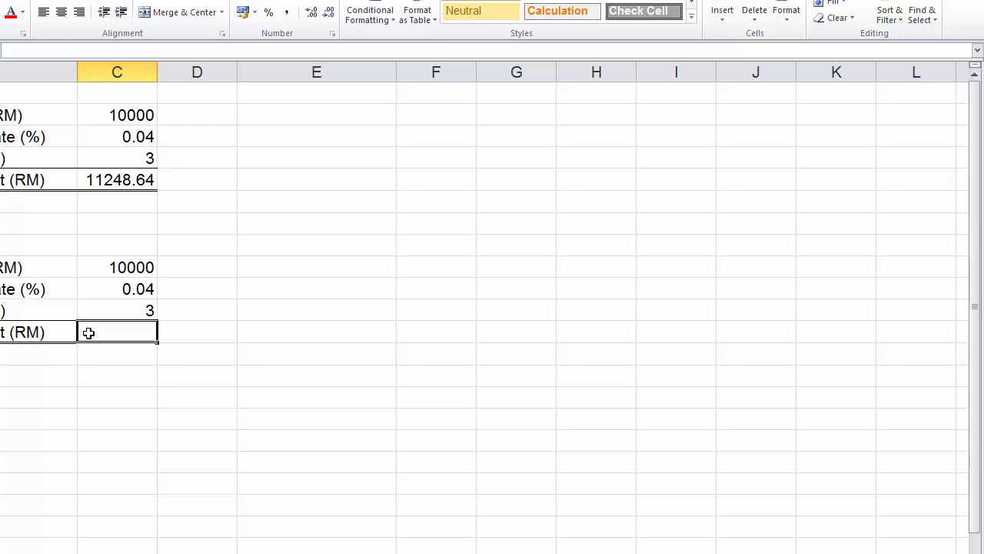
key("alt+F11")
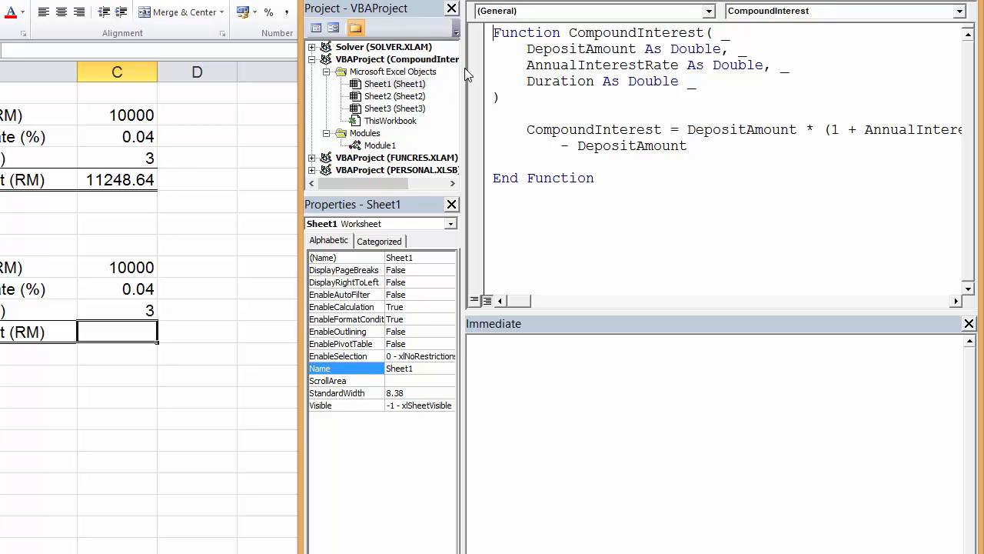
left_click_drag(461, 68, 414, 67)
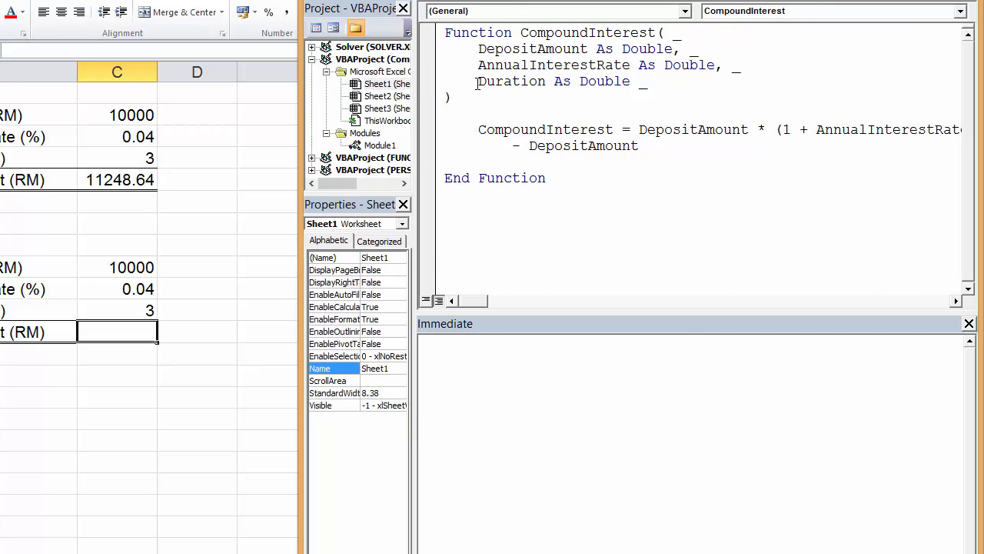
left_click_drag(414, 139, 390, 141)
left_click(495, 52)
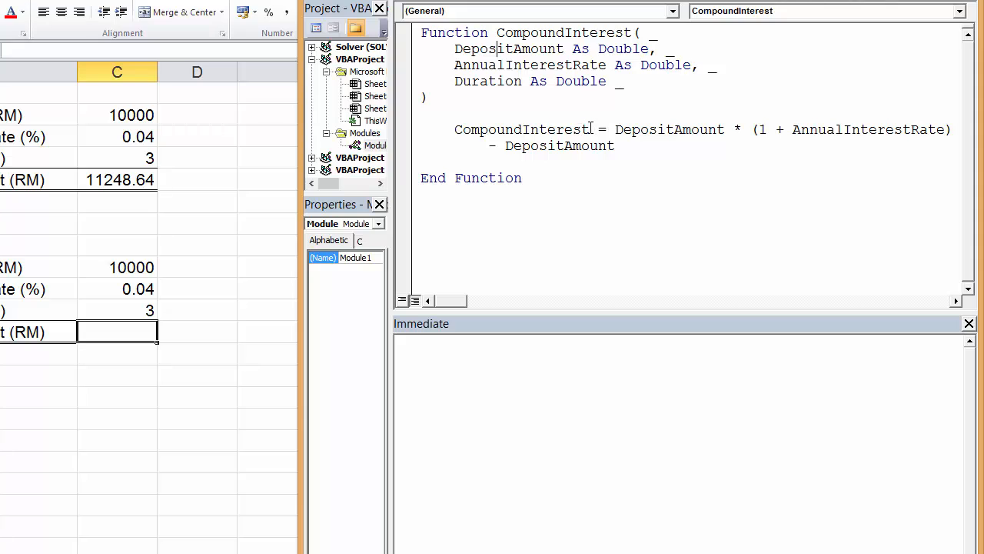
left_click_drag(590, 130, 459, 125)
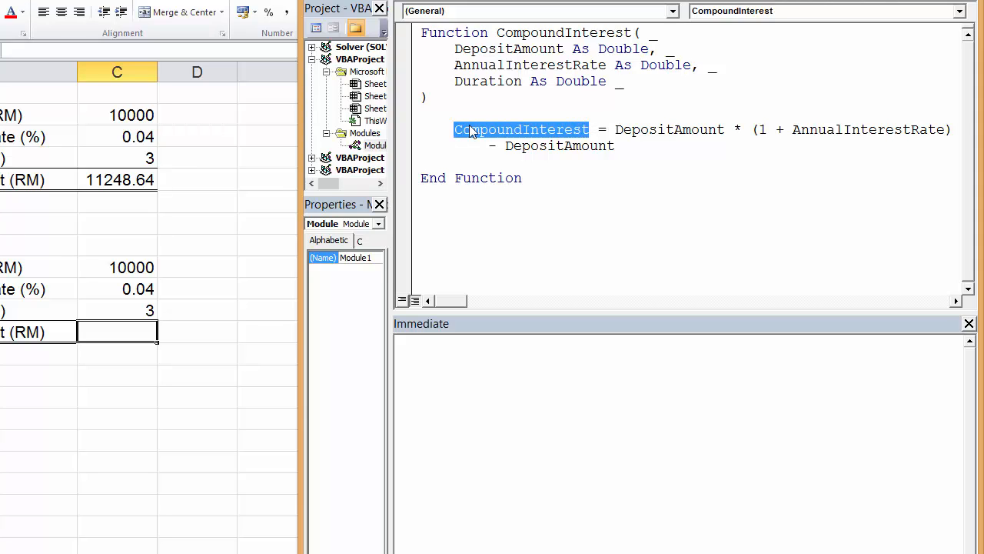
left_click(507, 132)
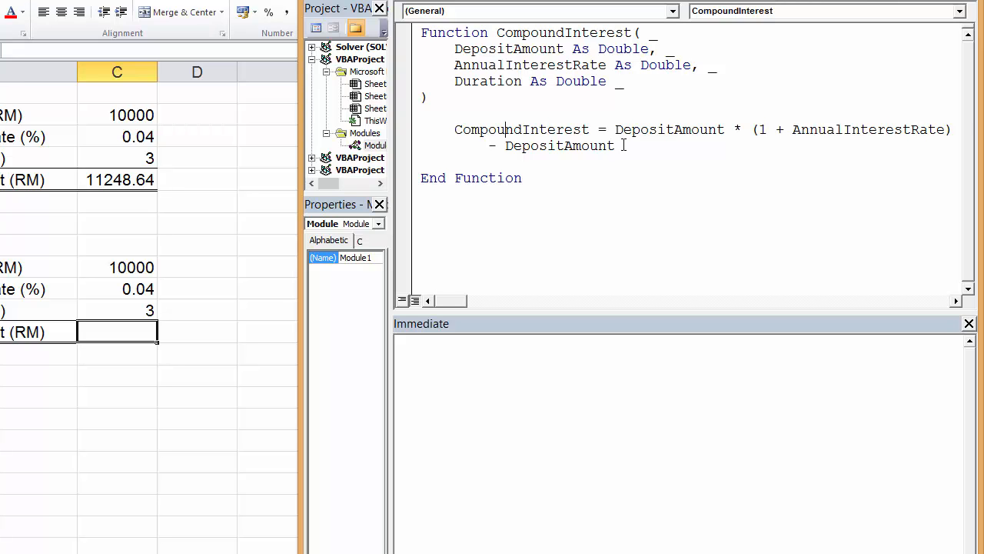
left_click_drag(390, 161, 312, 159)
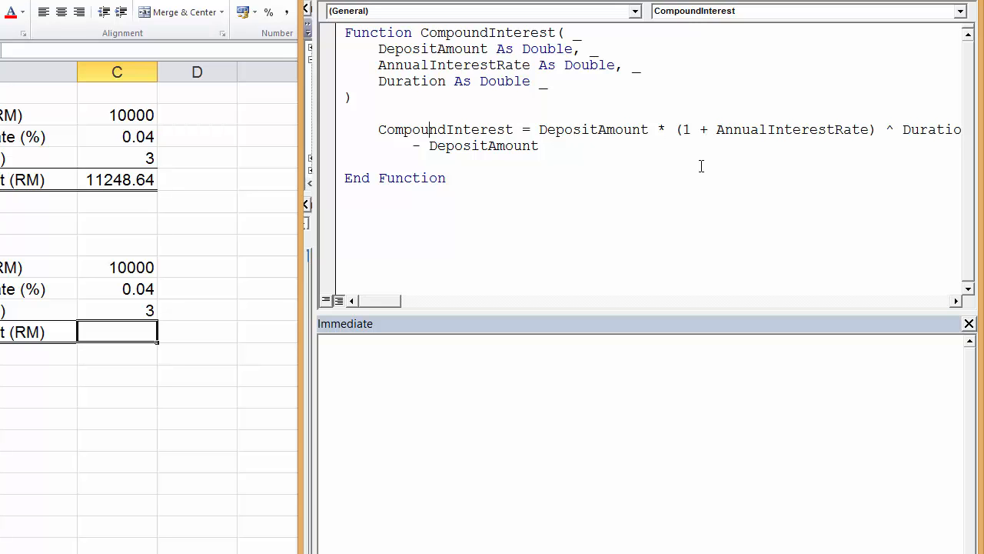
Check cell C5 on the worksheet again, return to the CompoundInterest code and widen the project pane
left_click(117, 179)
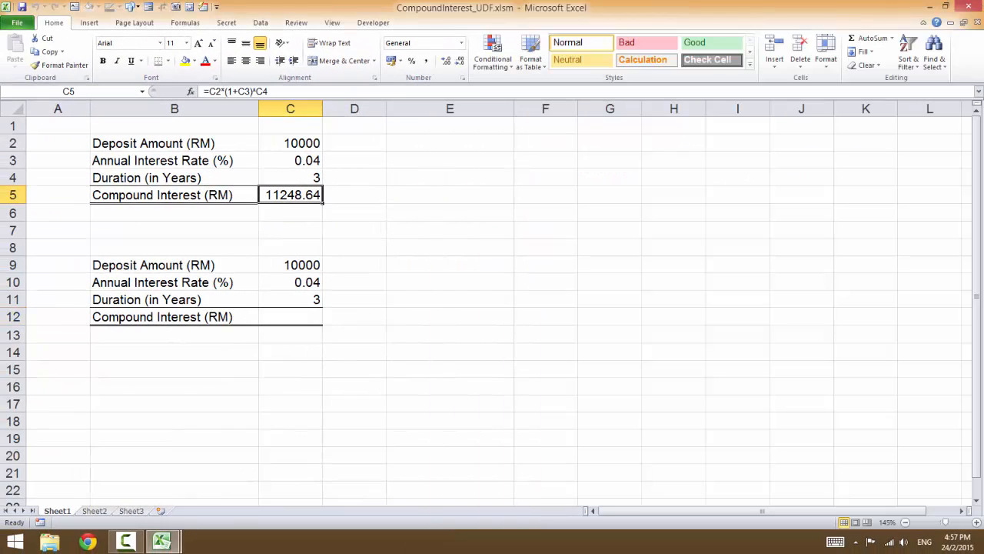
mouse_move(162, 541)
left_click(264, 368)
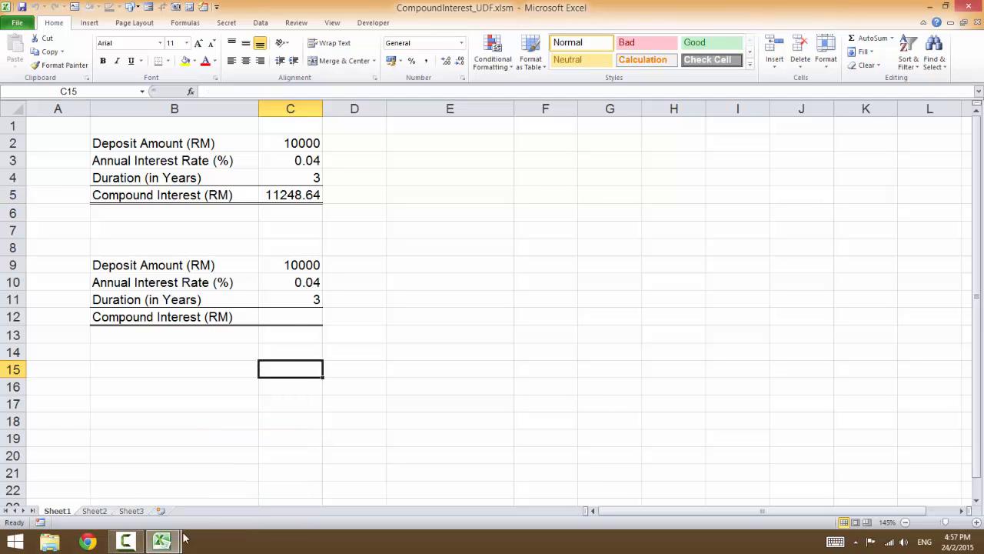
left_click(270, 475)
left_click(588, 167)
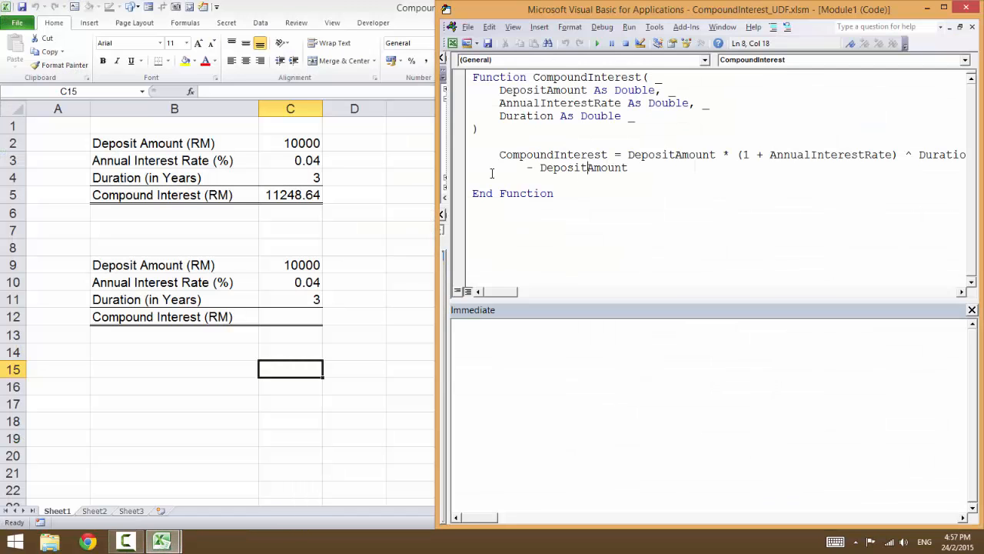
left_click_drag(467, 176, 504, 174)
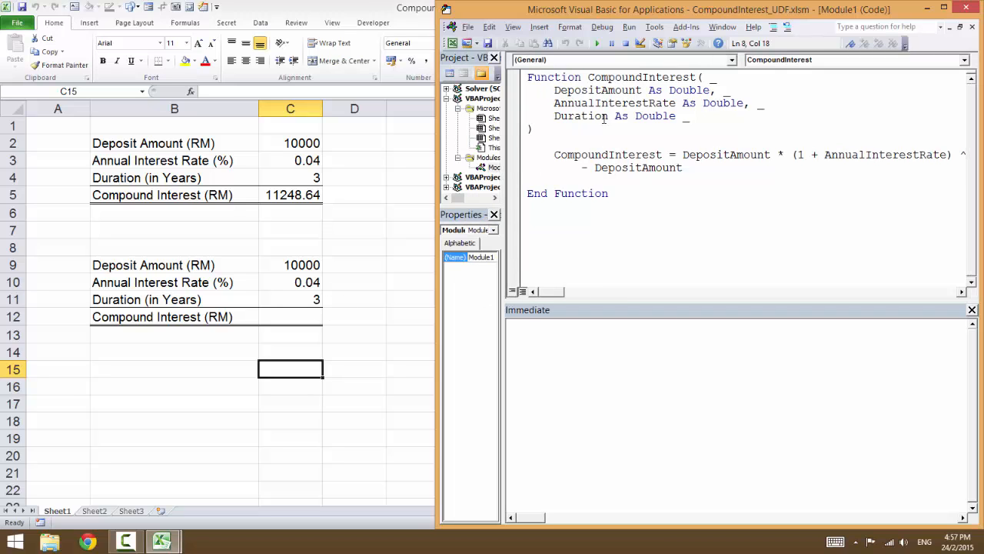
Calculate the second table's compound interest in C12 with the custom function =CompoundInterest(C9,C10,C11)
left_click(280, 314)
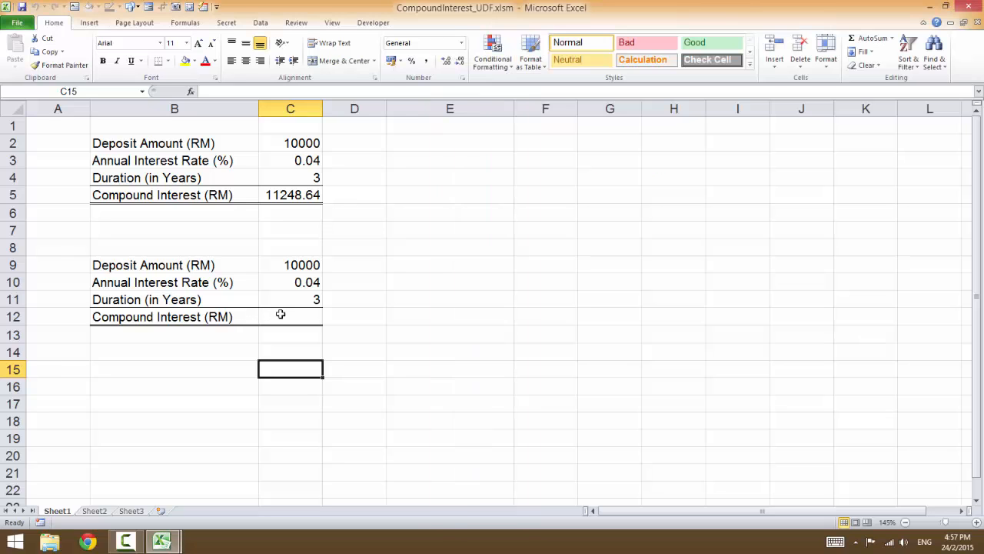
type("=c")
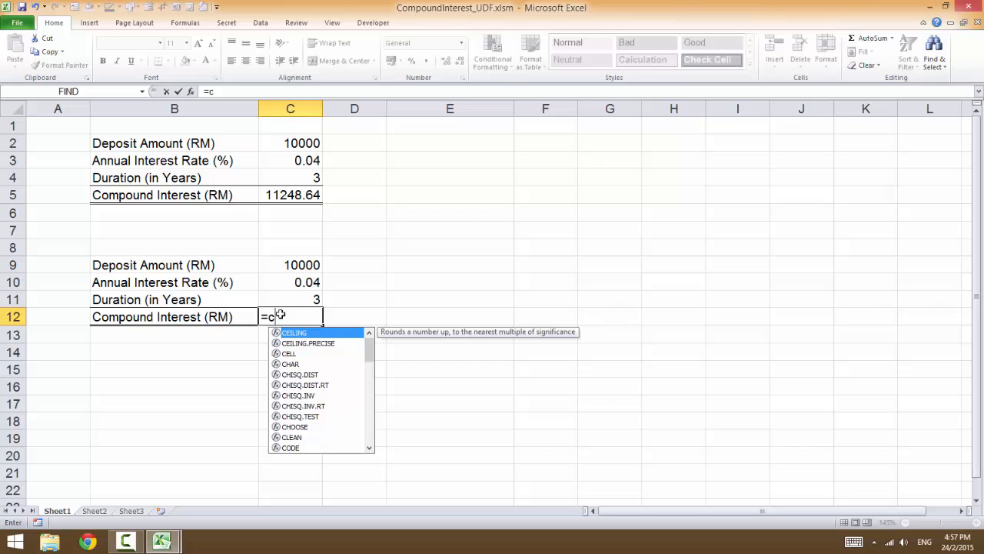
type("omp")
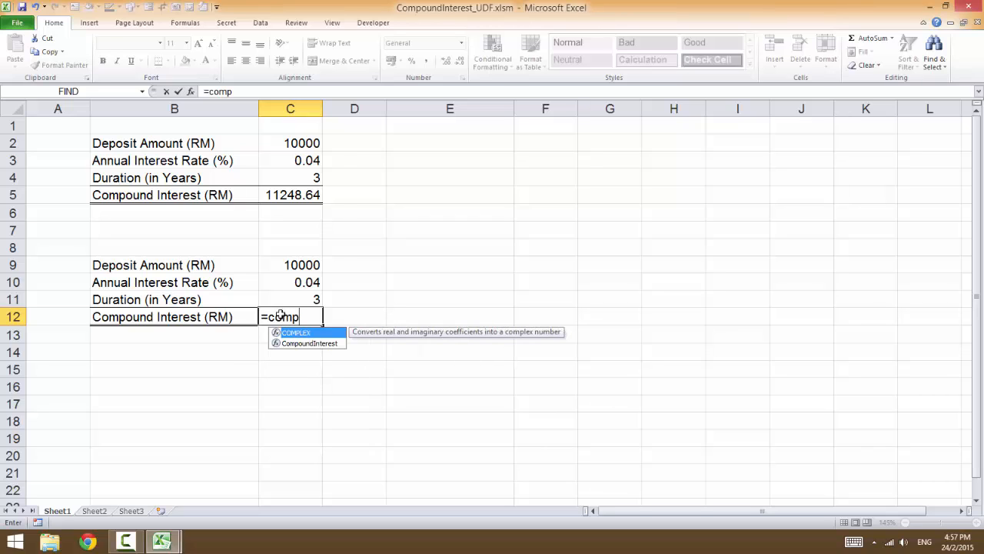
key("Down")
key("Tab")
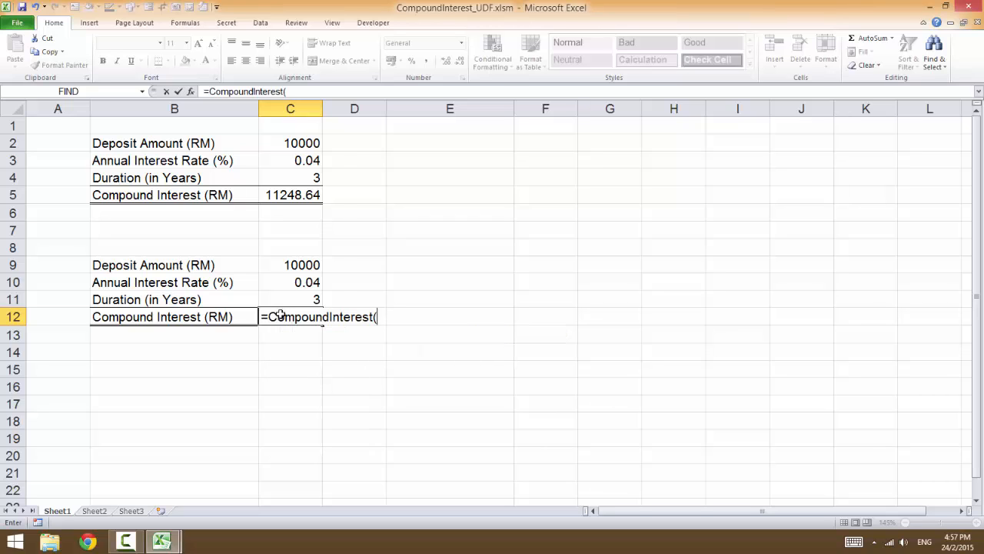
left_click(285, 264)
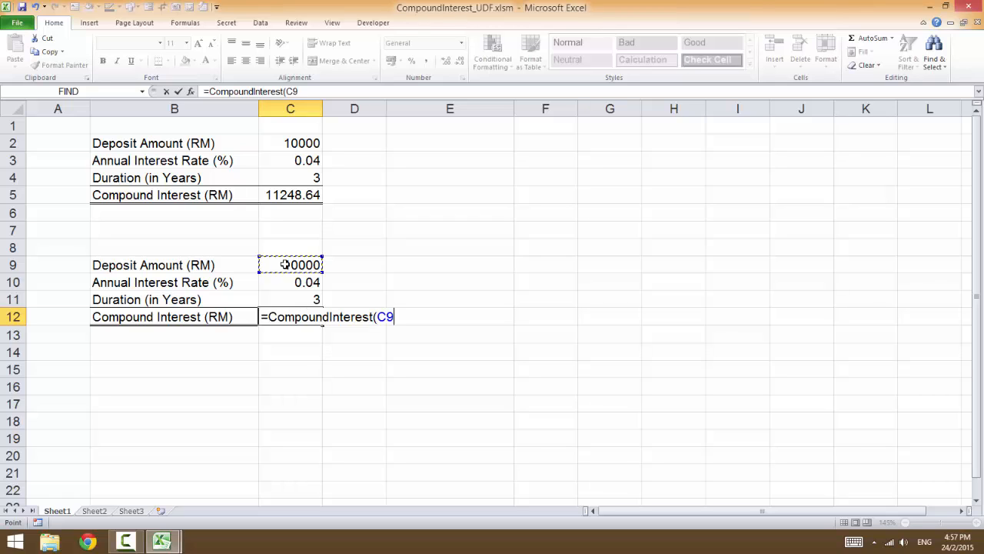
type(",")
left_click(283, 278)
type(",")
left_click(277, 300)
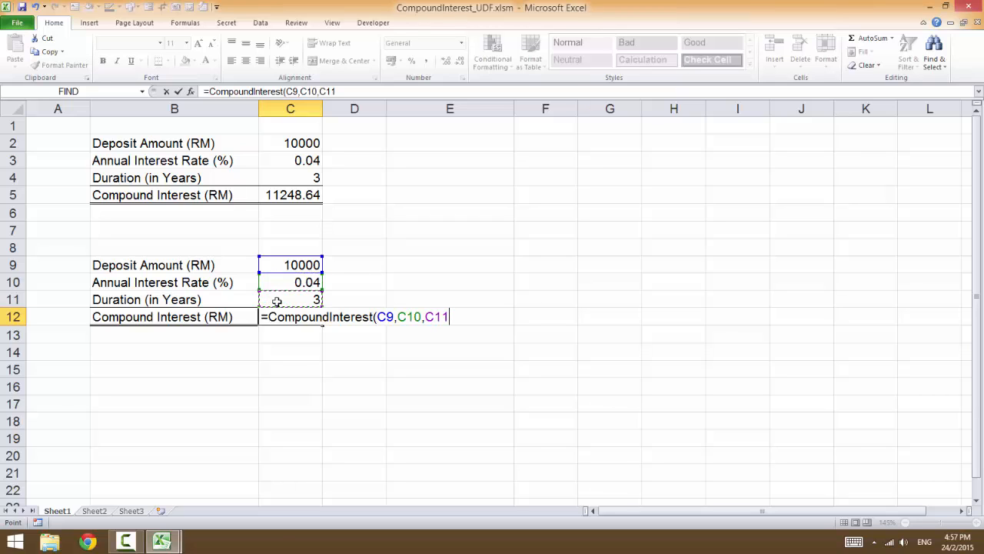
key("Return")
key("Up")
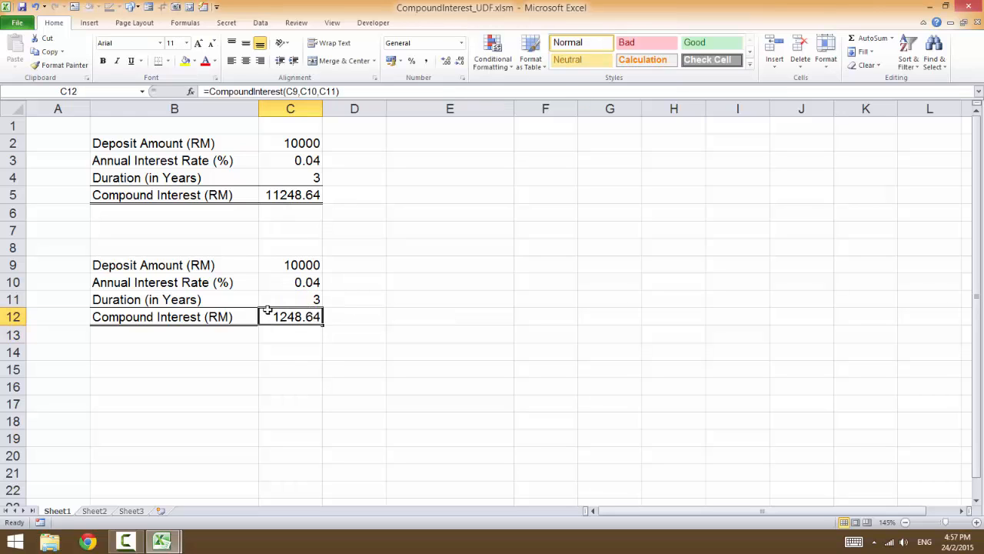
Extend the formula in C5 to subtract the deposit amount in C2
left_click(268, 197)
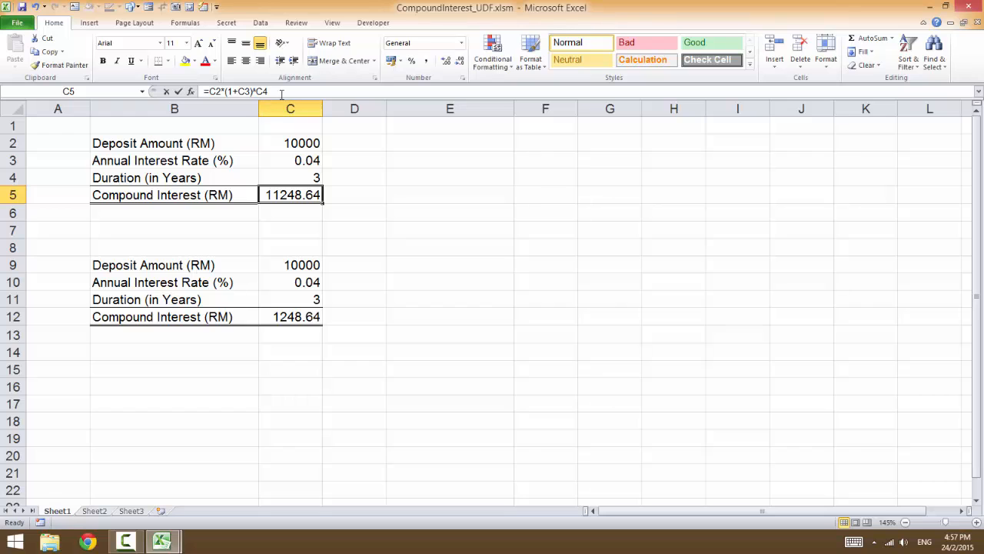
left_click(281, 93)
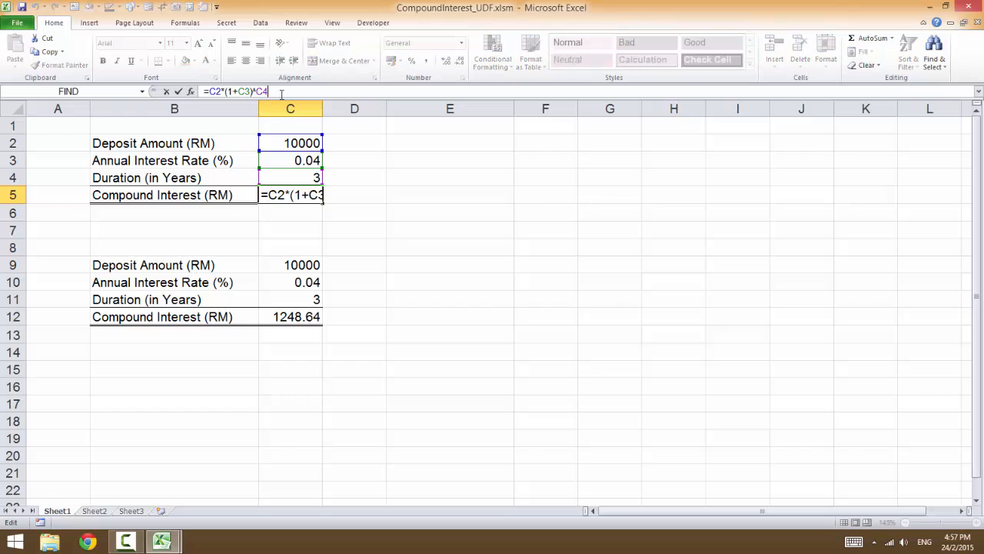
left_click(278, 143)
key("Return")
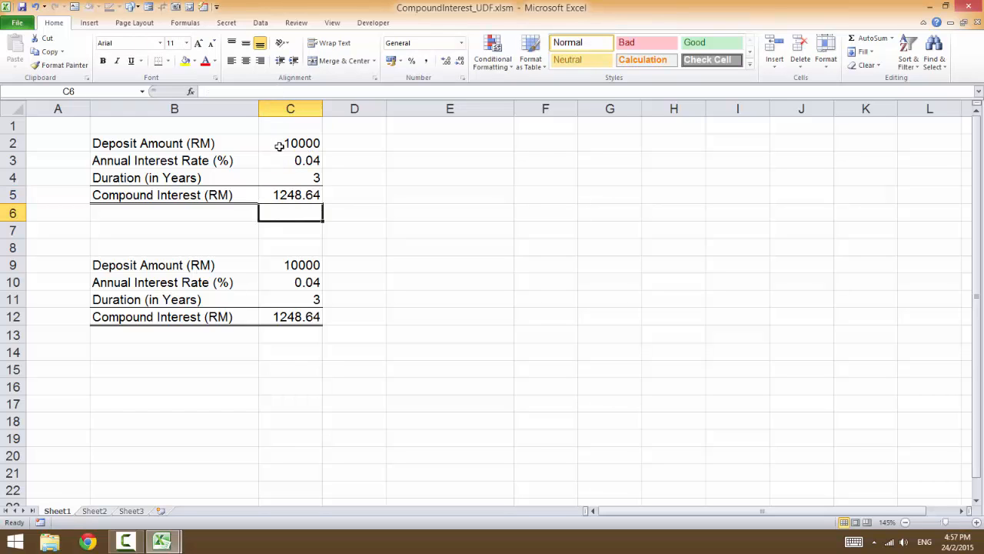
Examine the custom function formula in C12 and the CompoundInterest code in Module1, widening the project pane
left_click(268, 314)
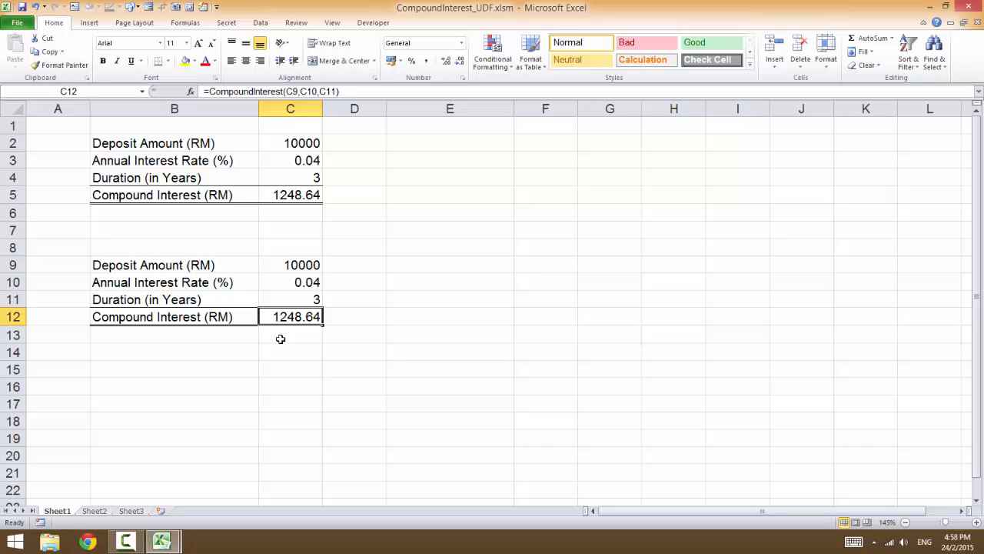
mouse_move(161, 541)
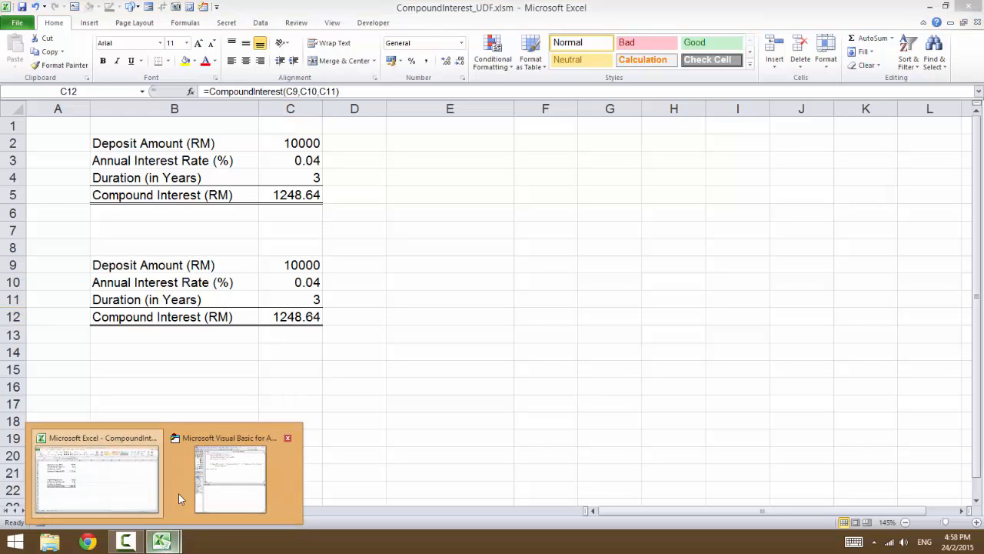
left_click(213, 484)
left_click_drag(538, 206, 532, 78)
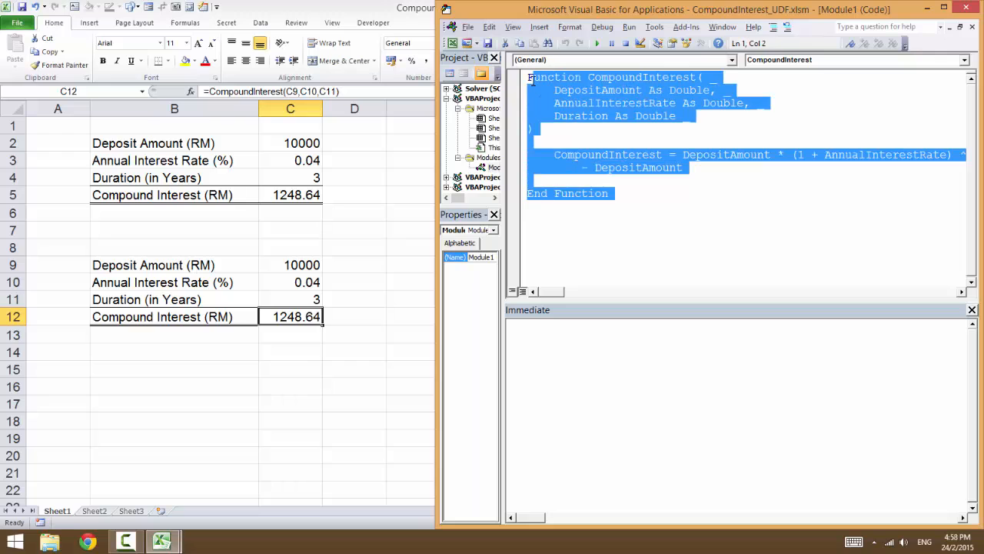
left_click(547, 213)
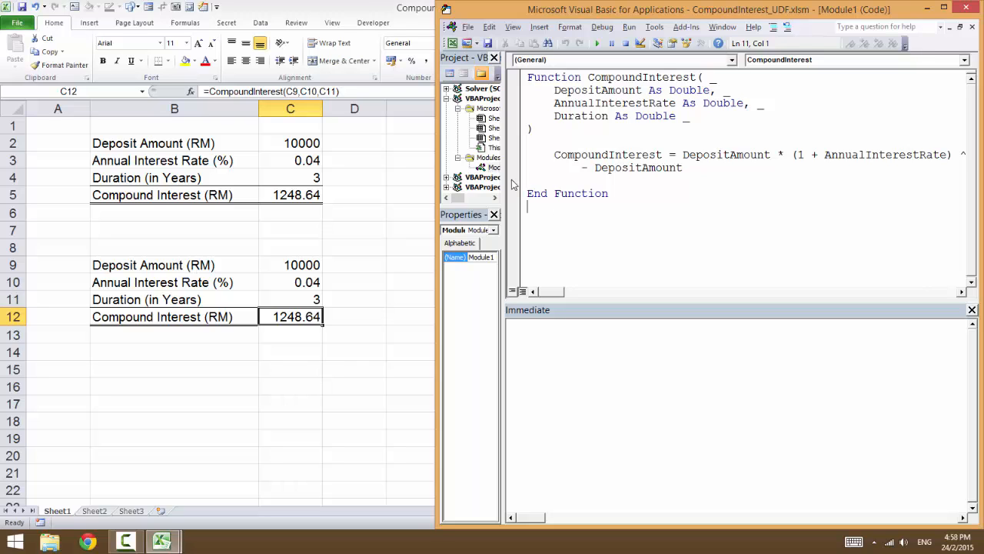
left_click_drag(503, 179, 542, 173)
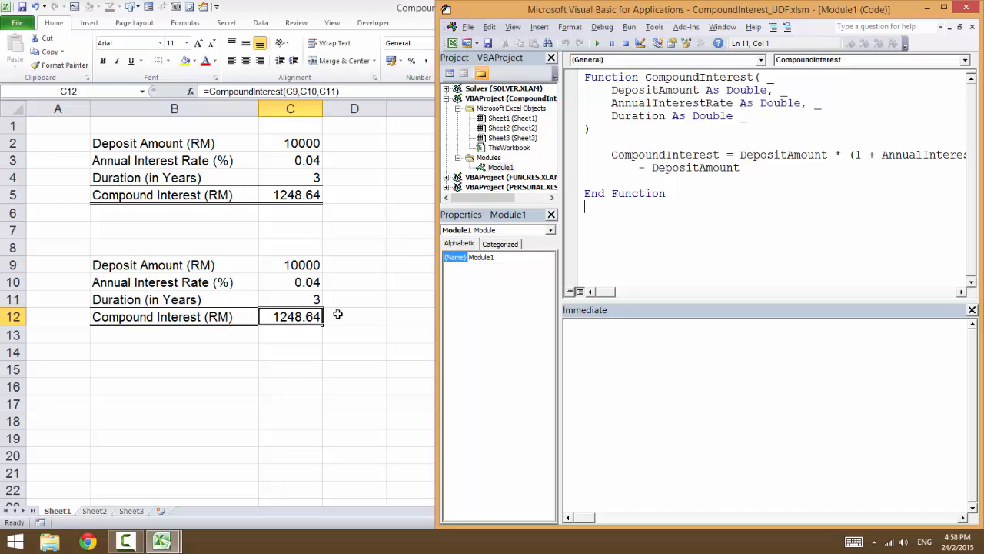
left_click(324, 370)
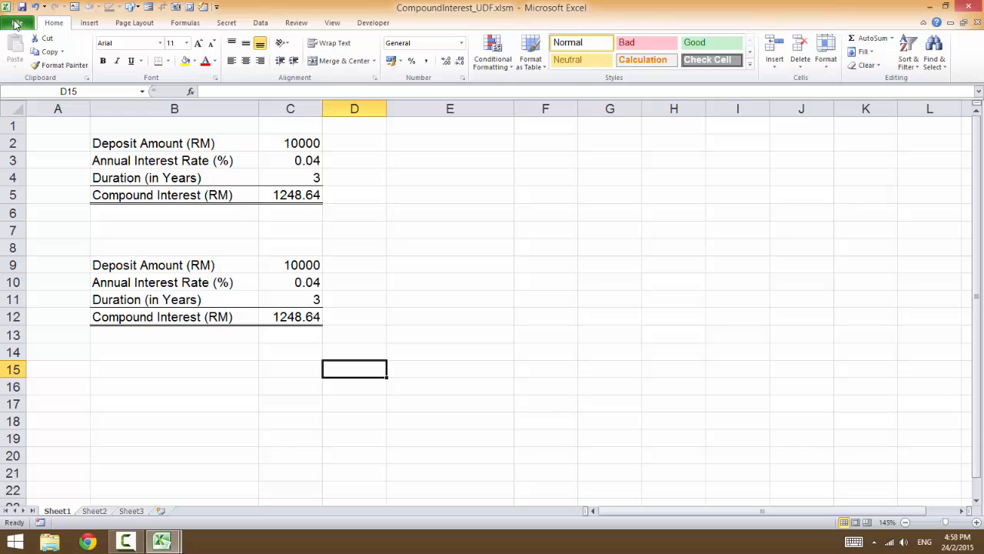
left_click(151, 544)
left_click(250, 472)
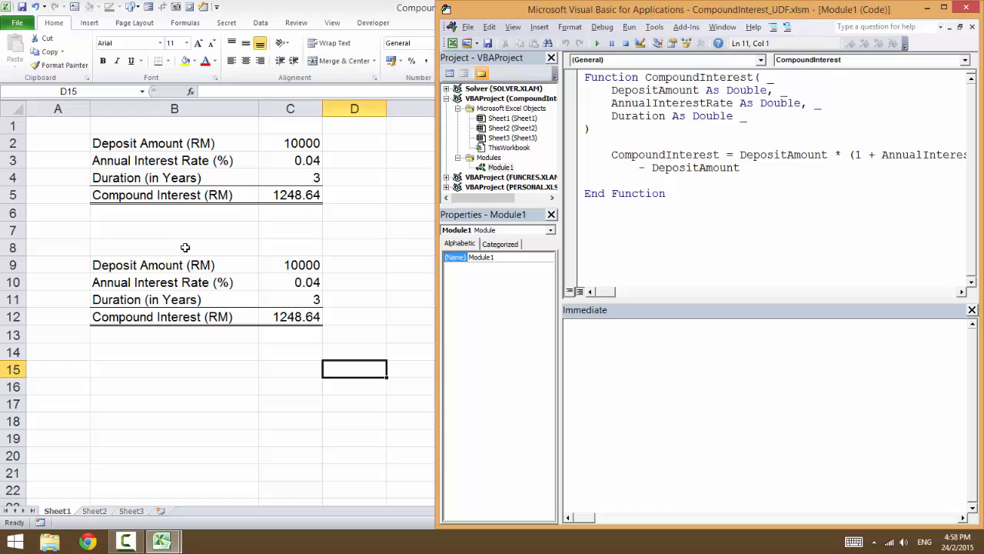
key("alt+F11")
left_click(19, 23)
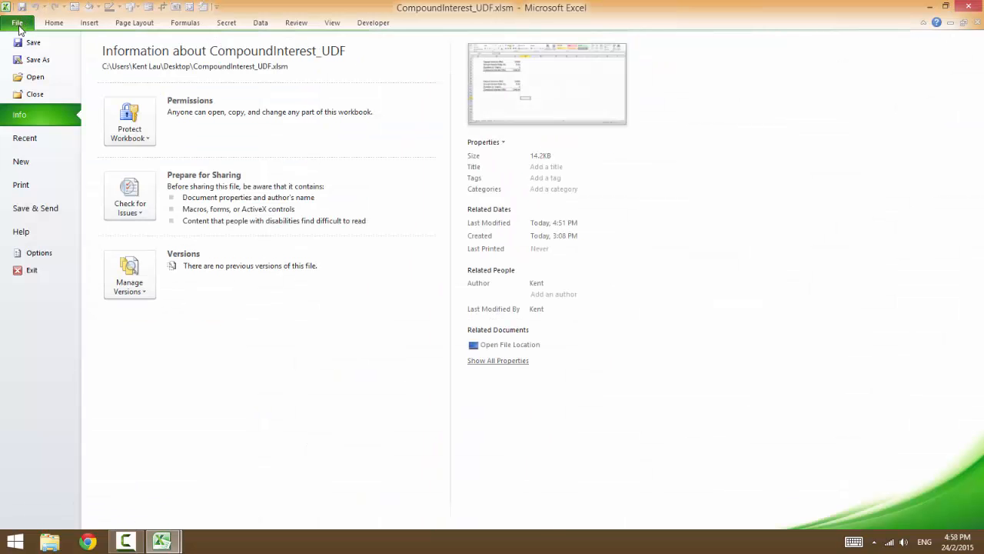
key("Escape")
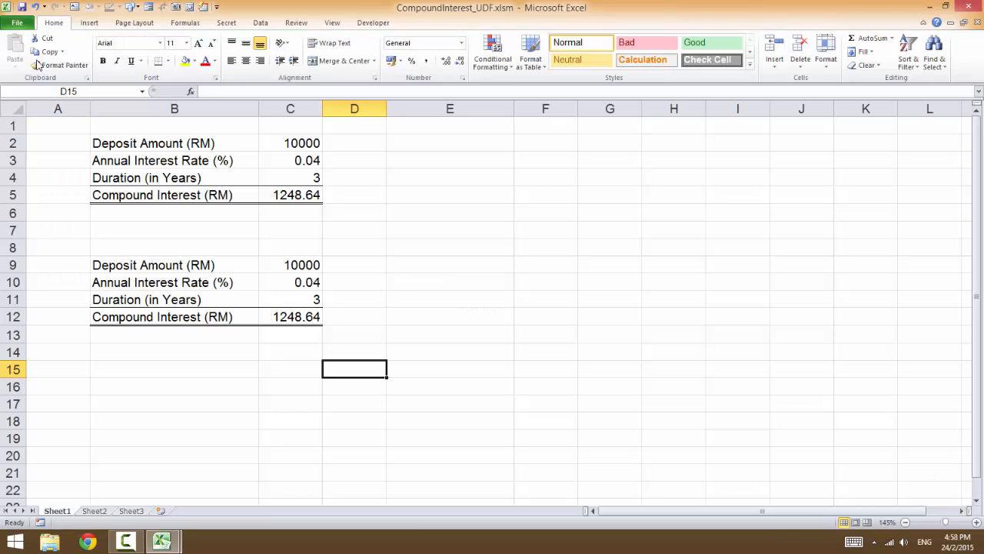
Save a copy of the workbook as an Excel Add-In named CompoundInterestAddIn.xlam in the AddIns folder, replacing the existing file
key("F12")
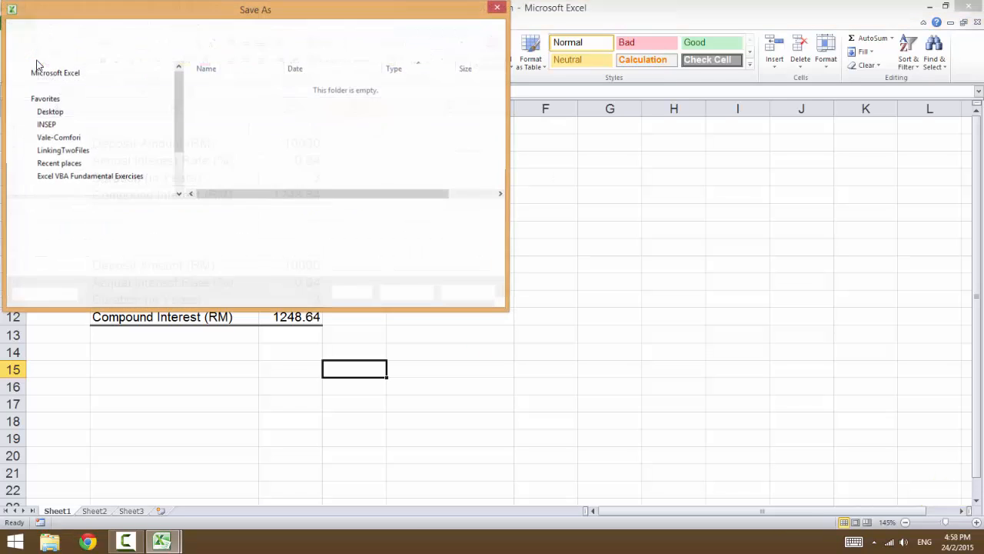
left_click(176, 228)
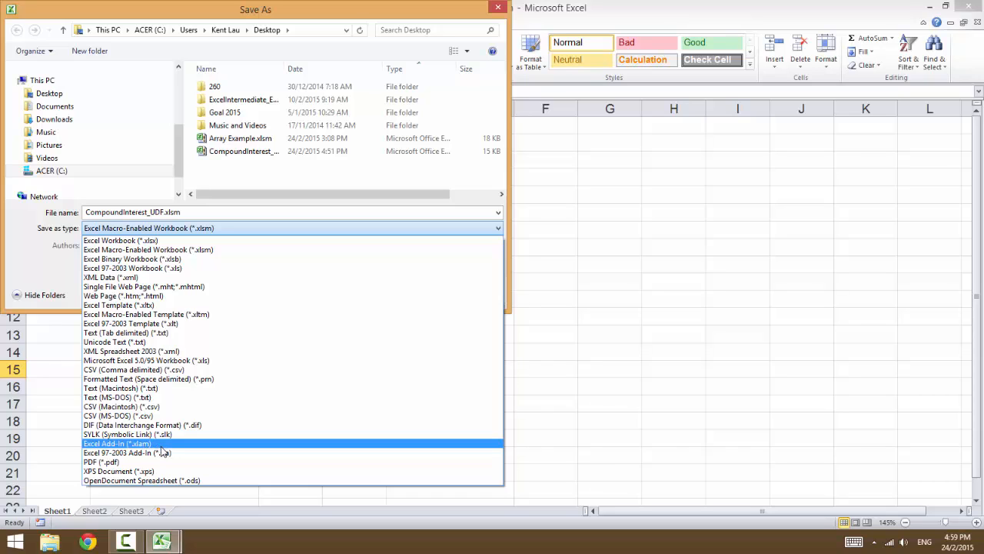
left_click(157, 445)
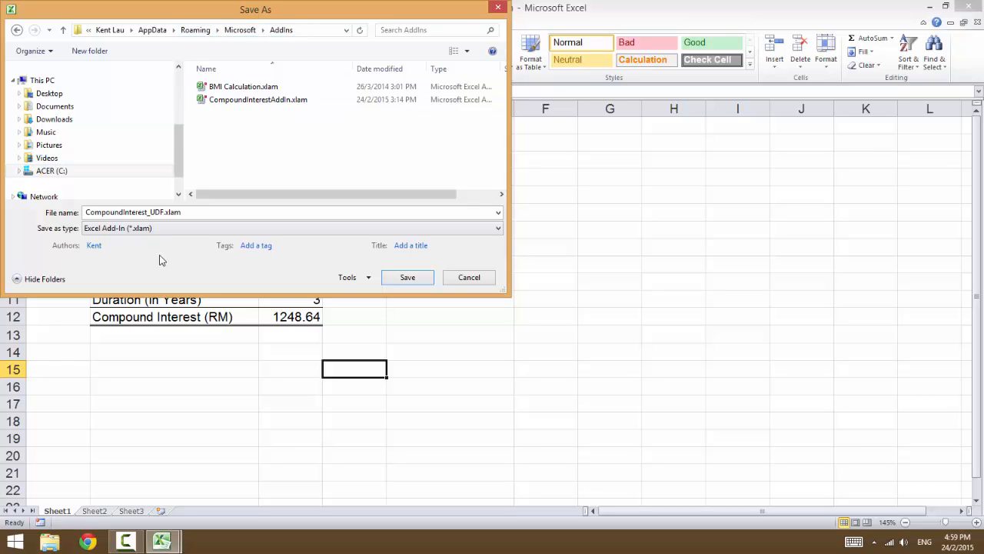
double_click(162, 212)
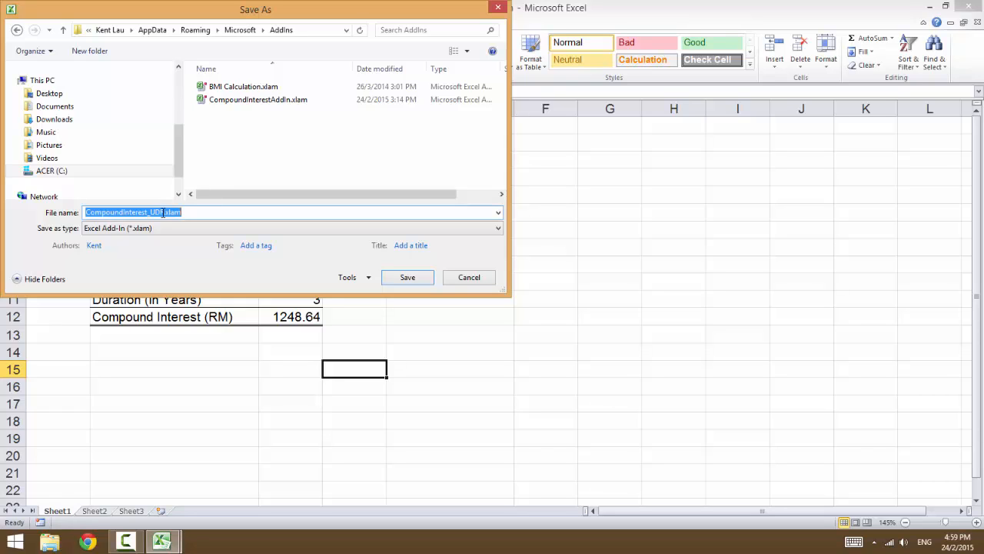
left_click(162, 212)
left_click_drag(163, 212, 68, 214)
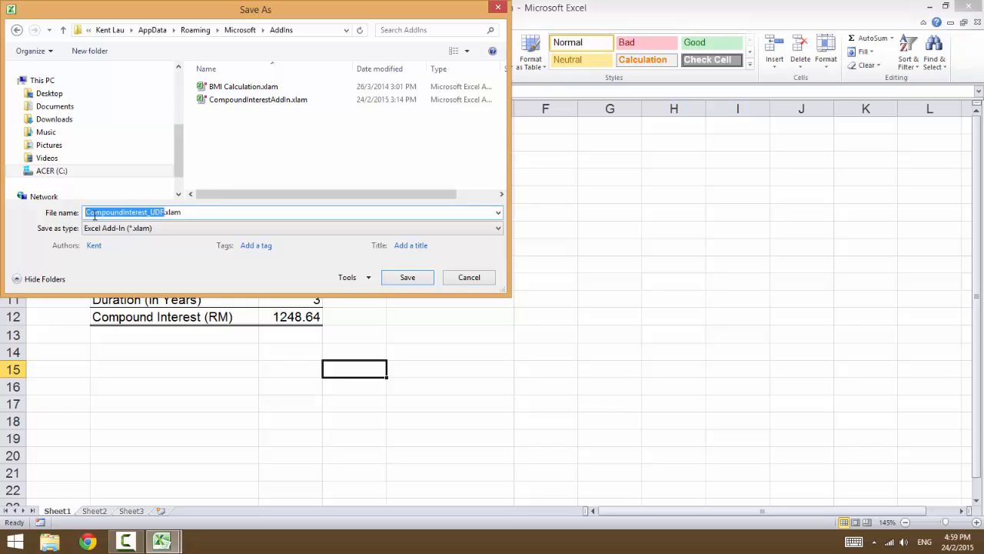
left_click(261, 106)
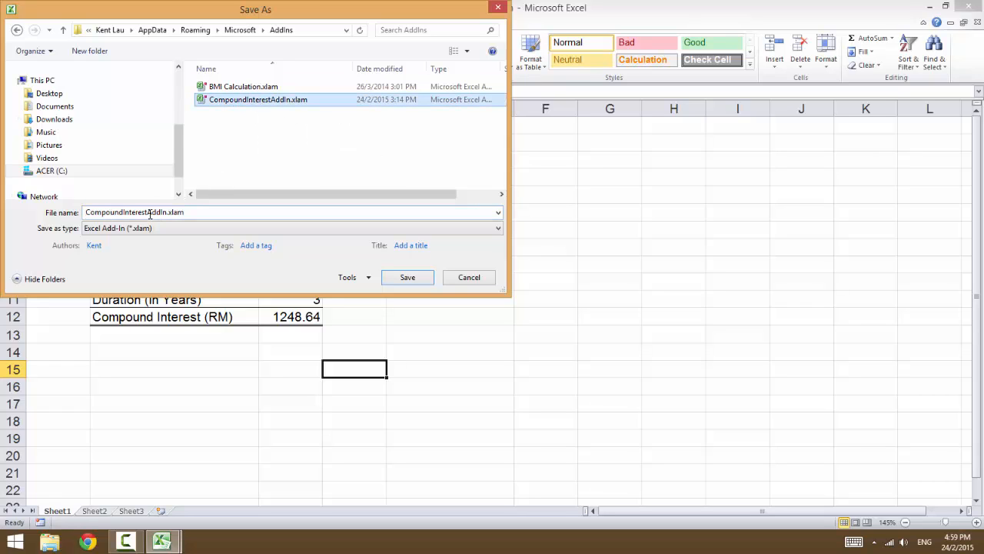
left_click(166, 213)
left_click(163, 212)
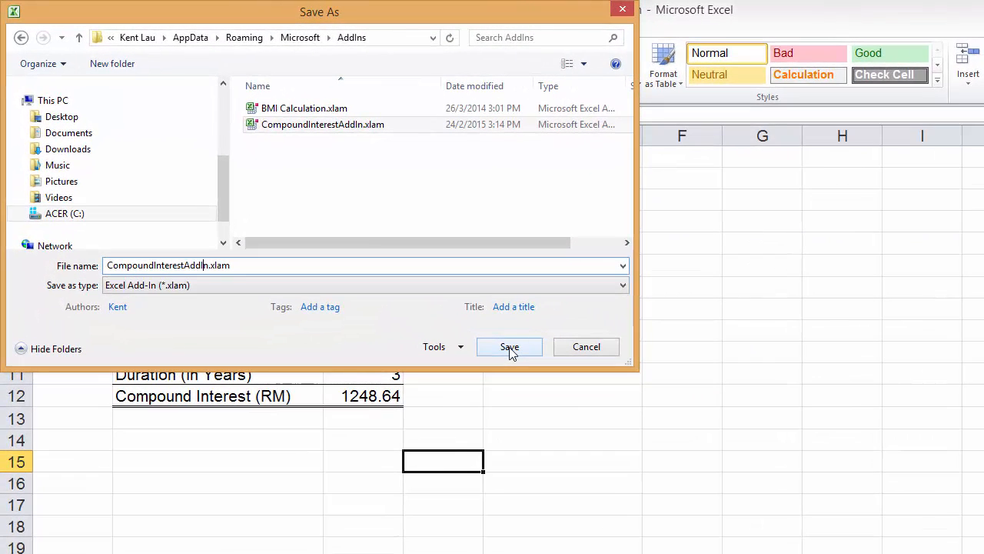
left_click(510, 350)
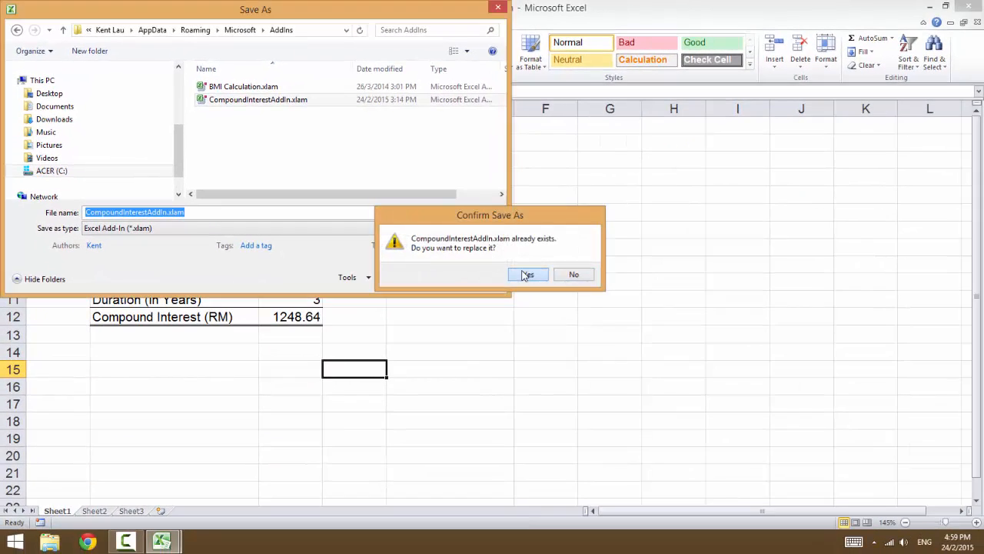
left_click(559, 292)
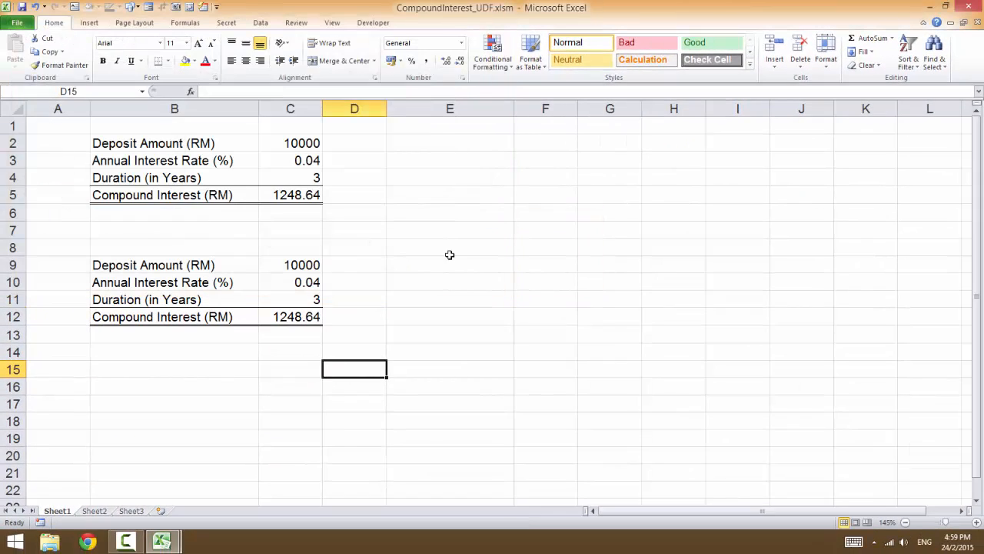
Close CompoundInterest_UDF.xlsm, saving its changes with the overwrite option
left_click(977, 22)
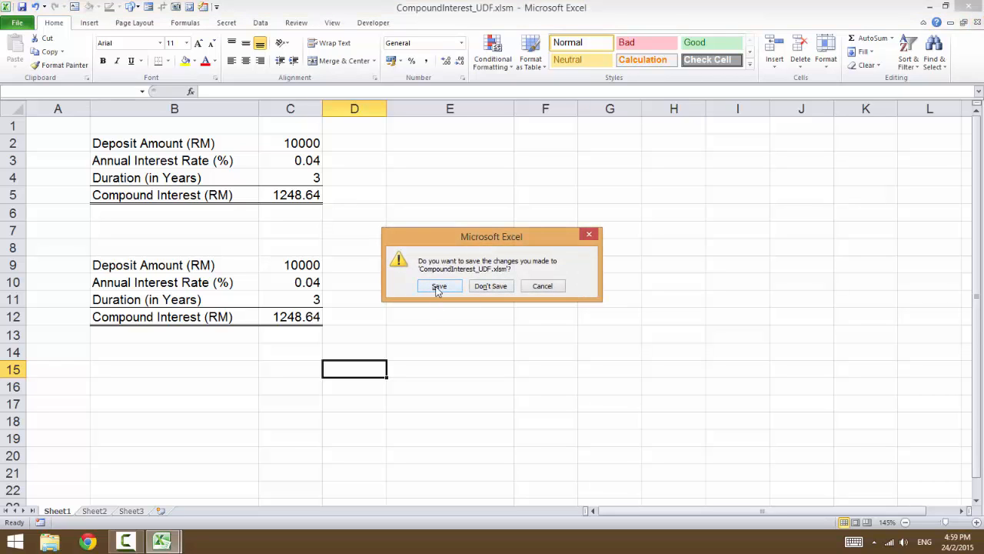
left_click(438, 289)
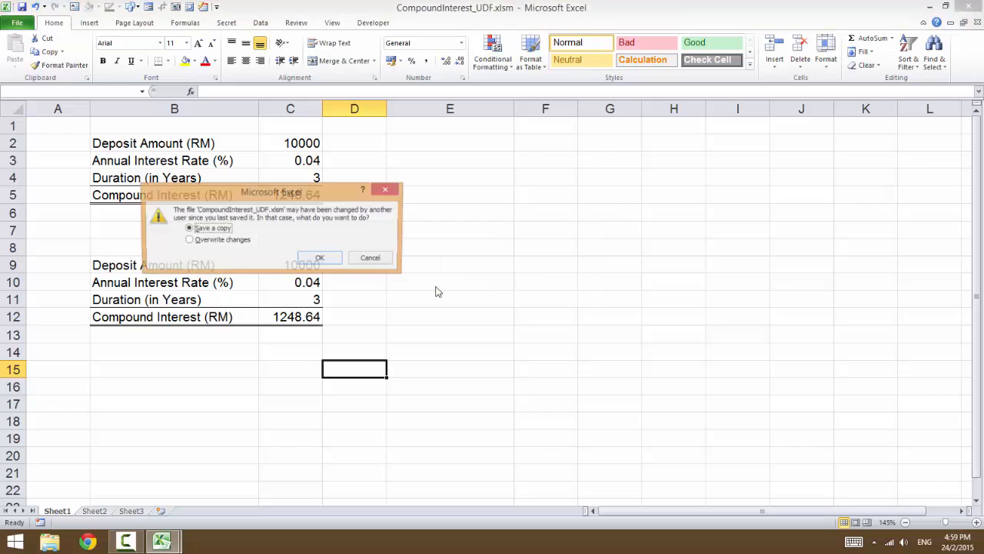
left_click(217, 239)
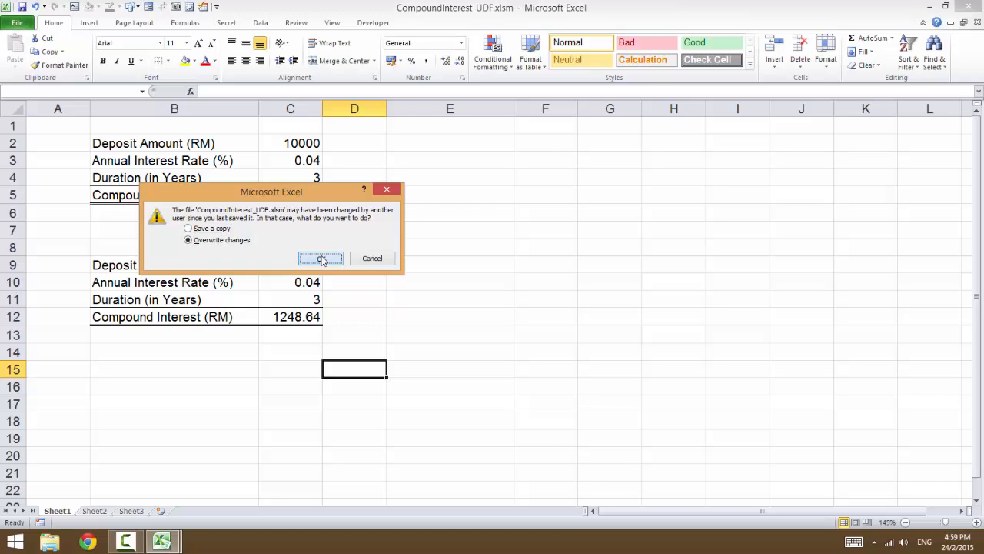
left_click(320, 258)
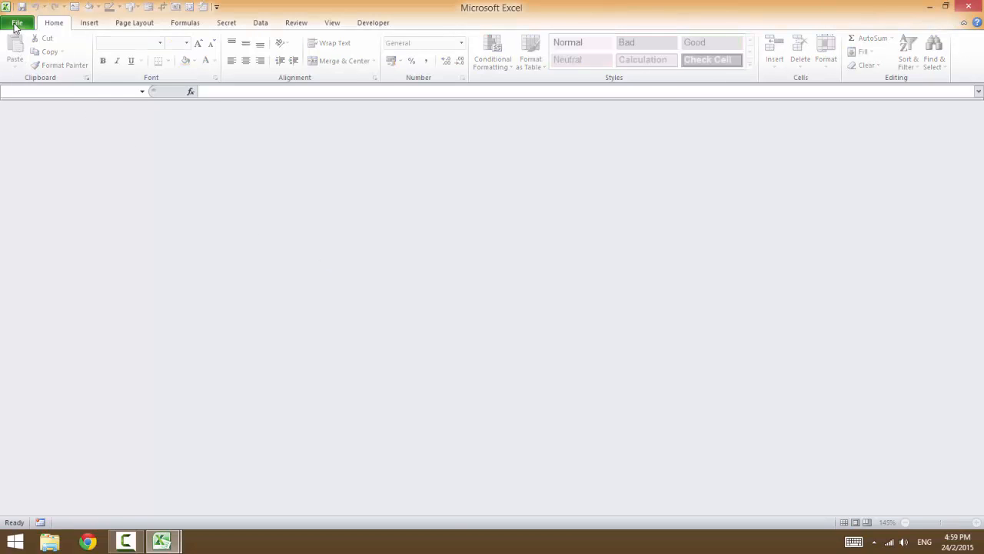
Create a new blank workbook
left_click(16, 25)
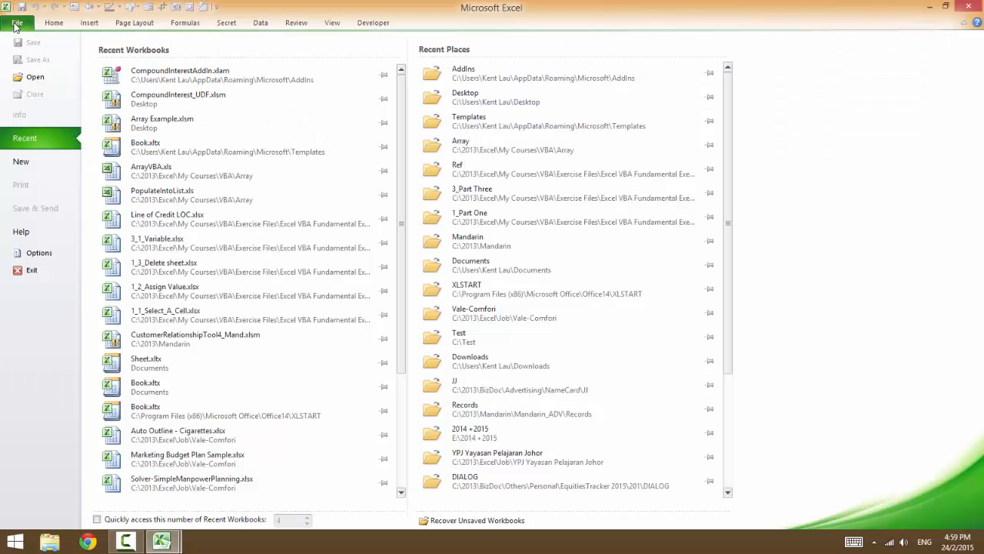
left_click(26, 167)
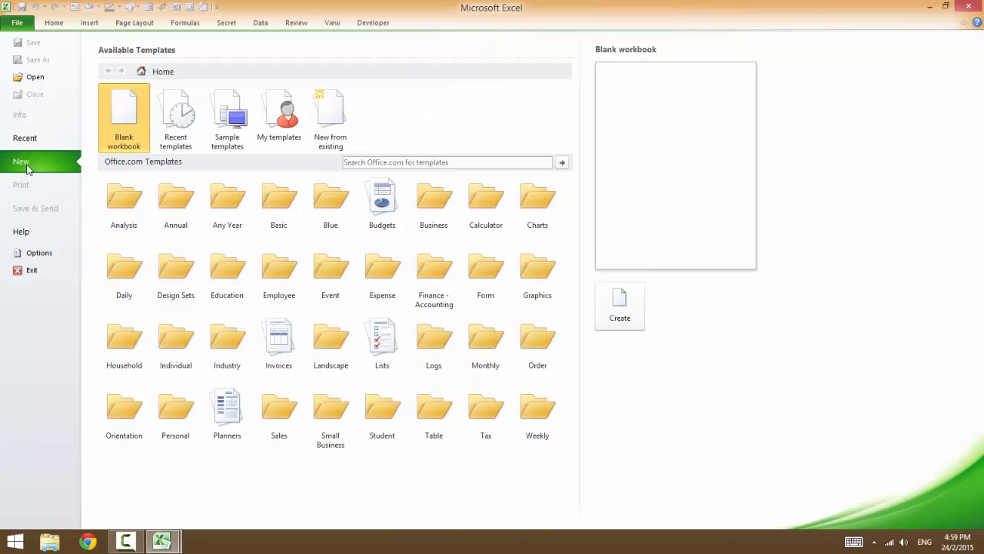
double_click(128, 112)
Enter the deposit 10000 in C2, the interest rate 0.04 in C3 and the duration 3 in C4
left_click(88, 125)
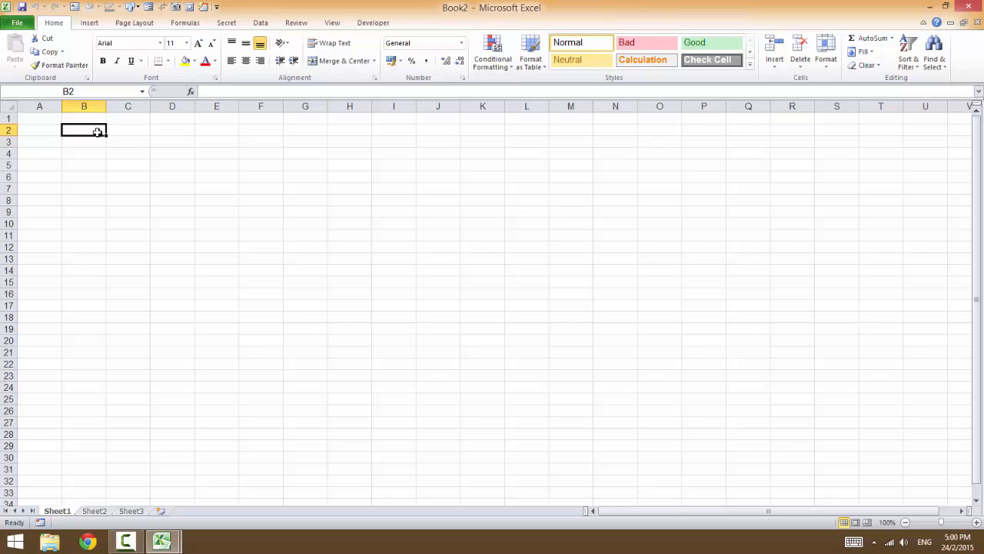
key("Right")
type("1000")
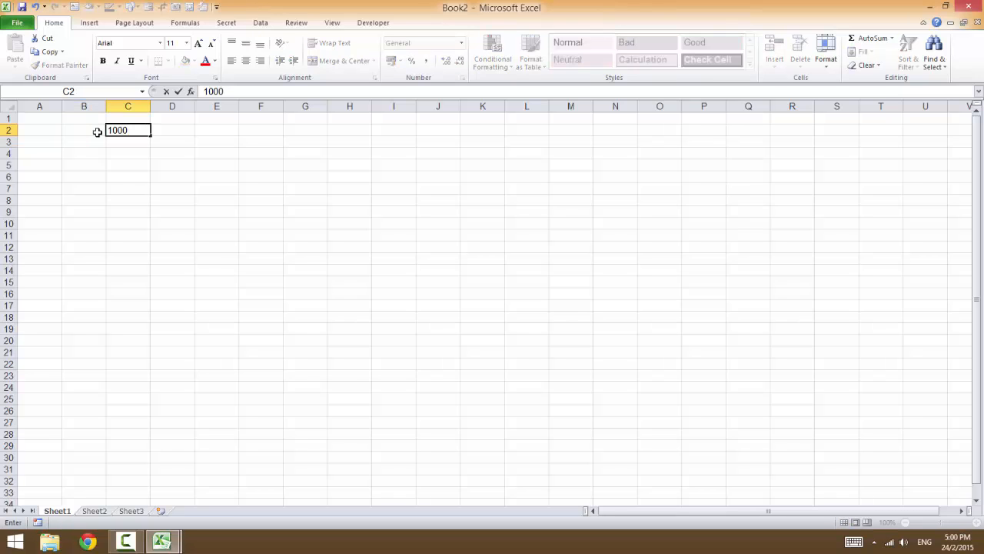
type("0")
key("Return")
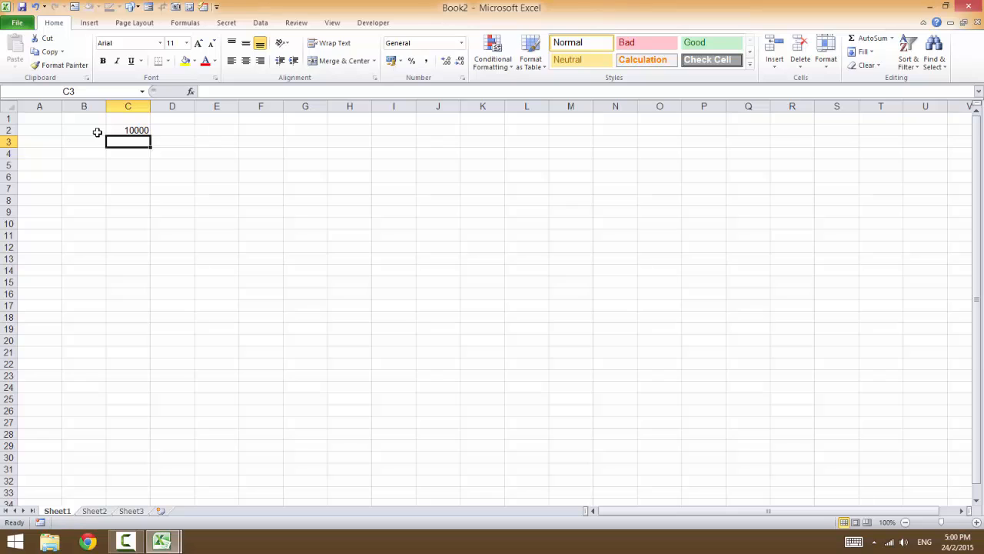
type("0.04")
key("Return")
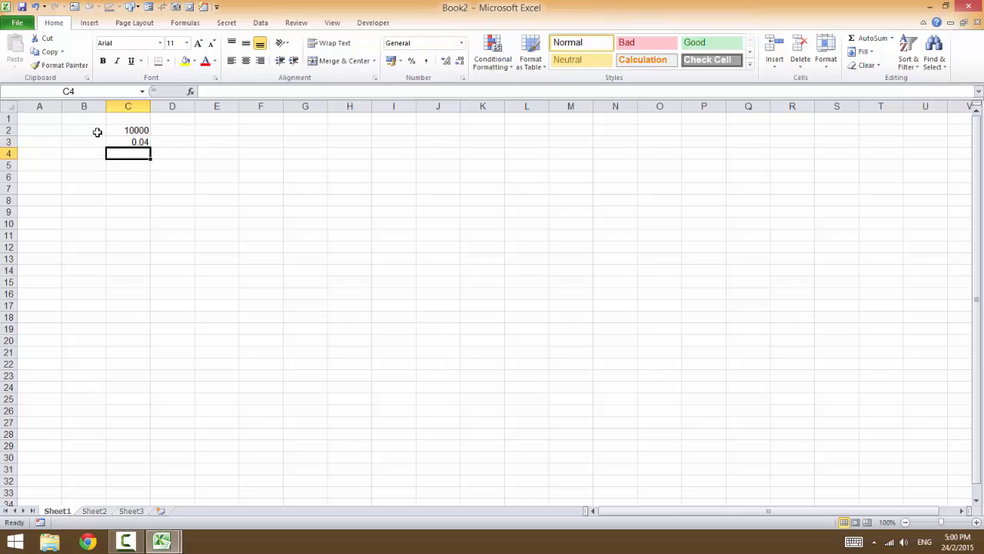
type("3")
key("Return")
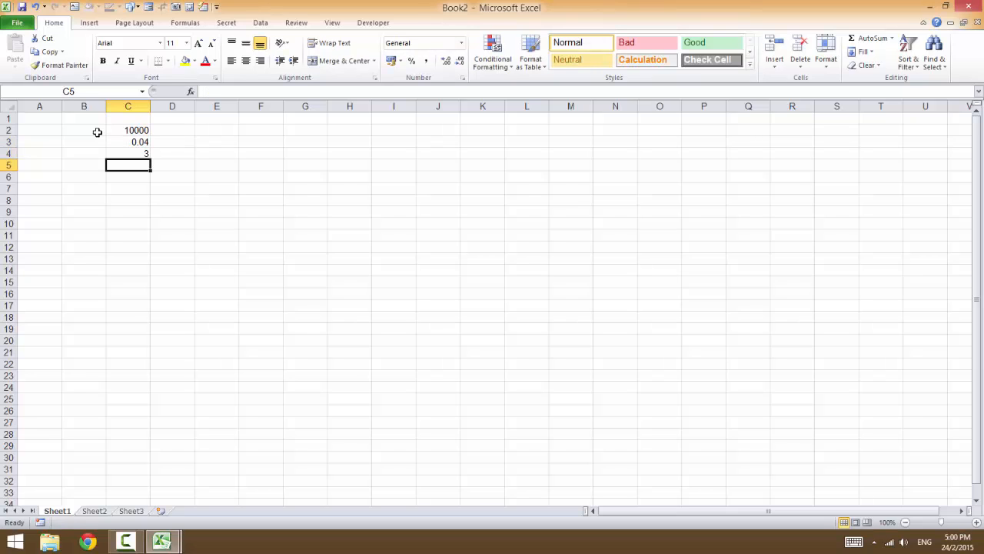
Enter the custom function formula =compoundinterest(C2,C3,C4) in C5 and reselect the cell
key("BackSpace")
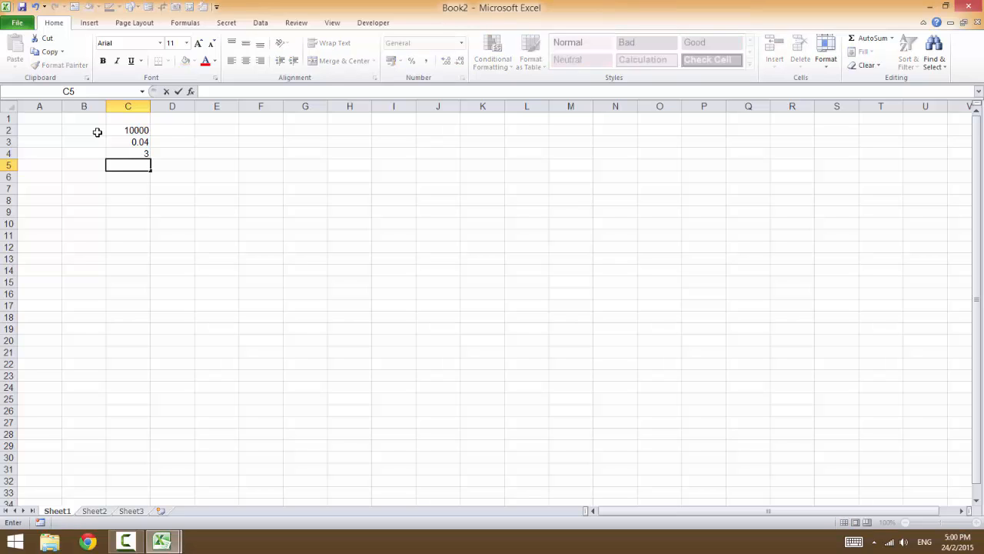
type("=comp")
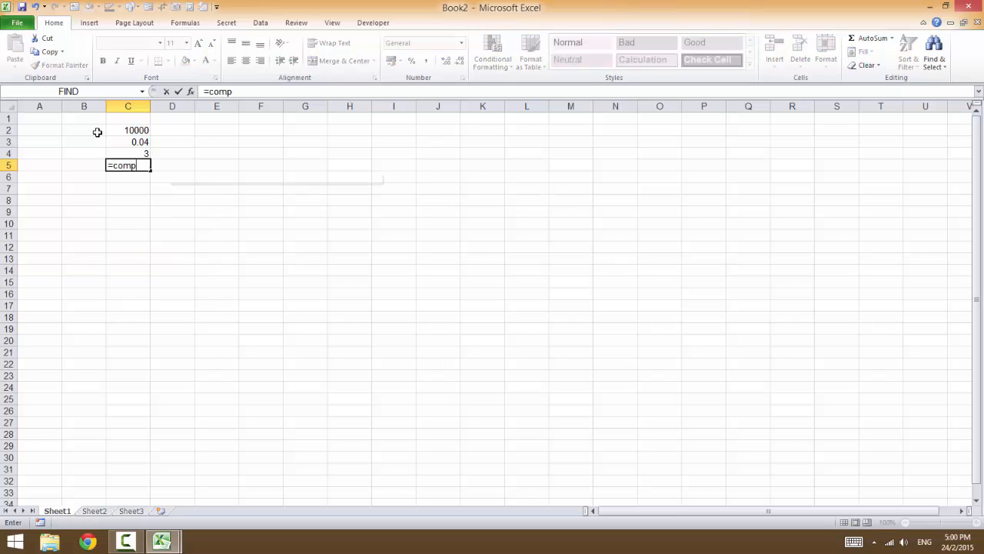
type("oundinterest(")
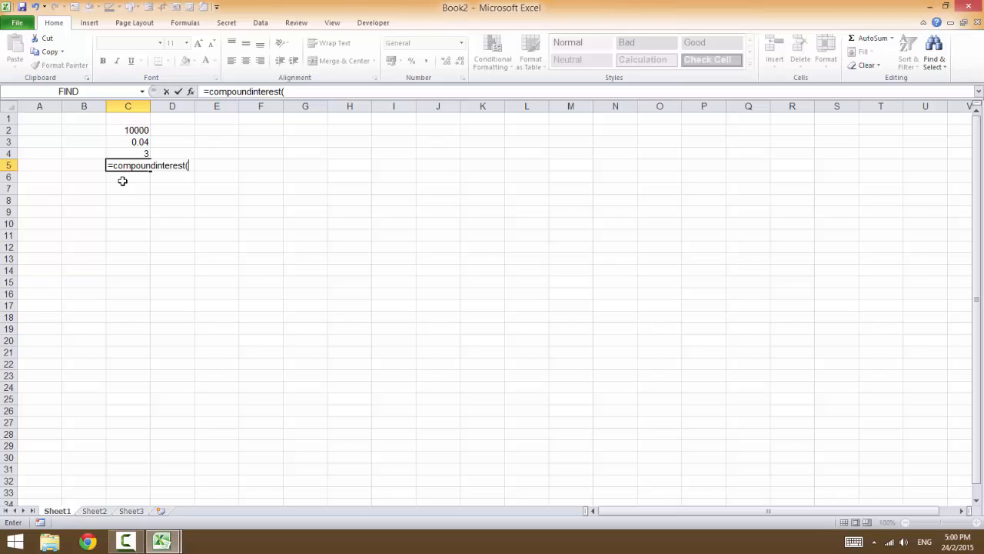
left_click(122, 129)
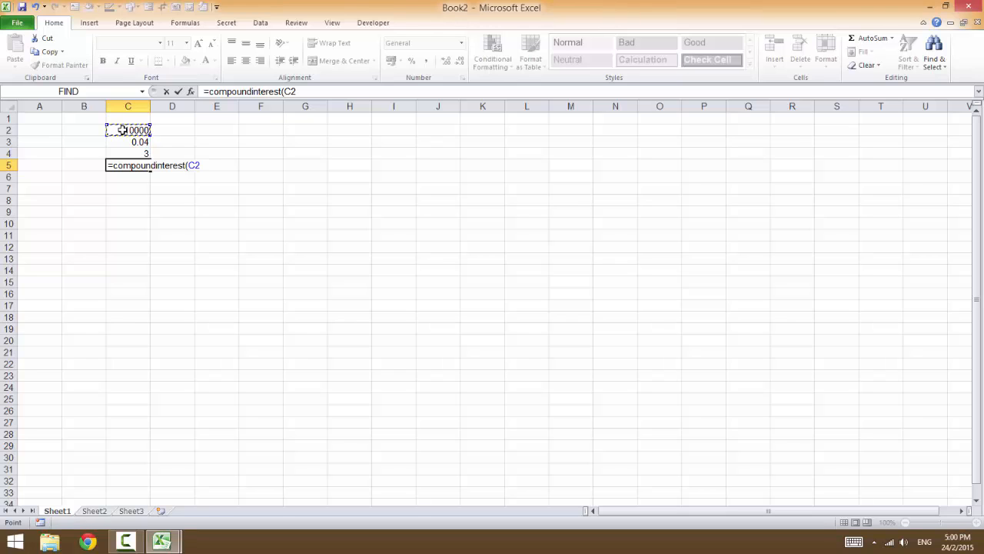
type(",")
left_click(123, 143)
type(",")
left_click(124, 153)
type(")")
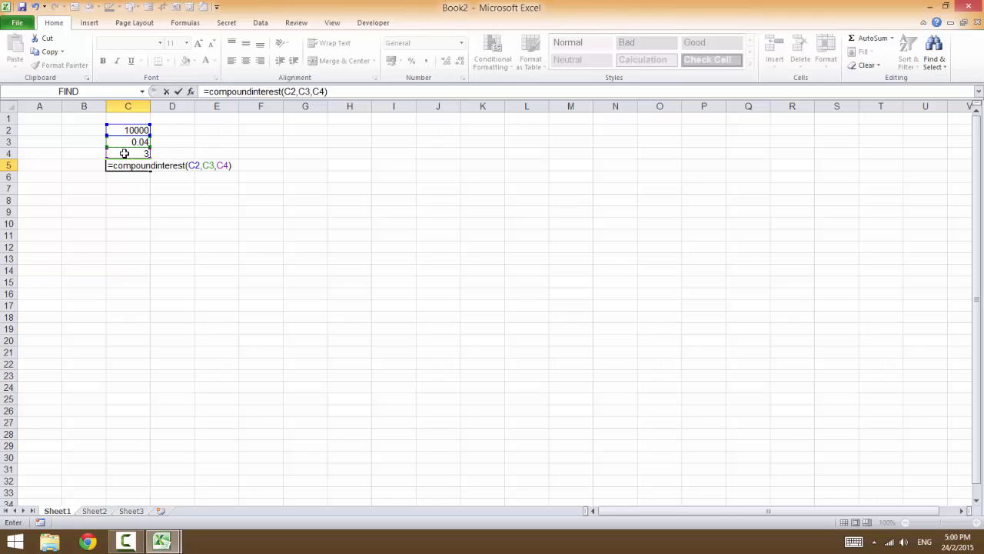
key("Return")
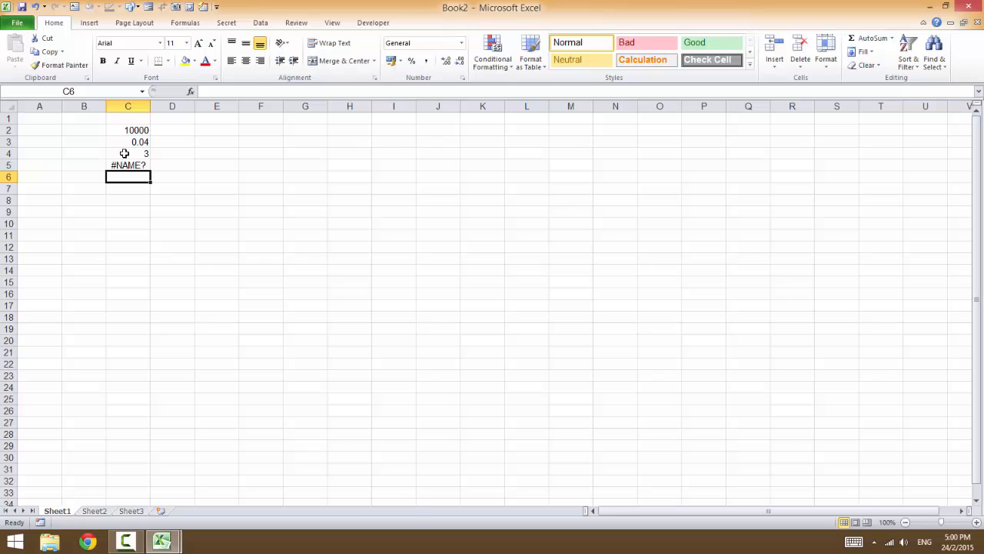
left_click(138, 165)
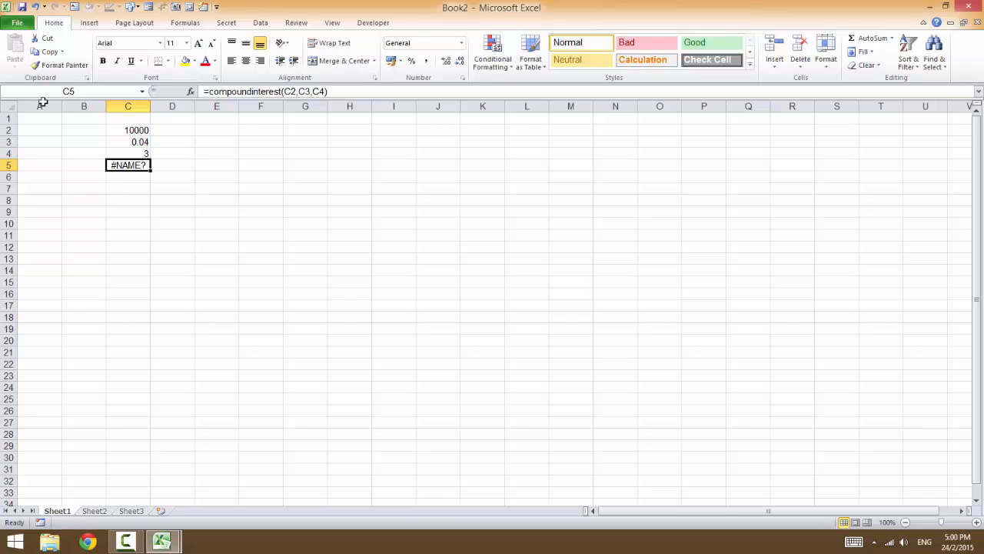
Enable the Compoundinterestaddin add-in in the Excel add-ins manager
left_click(13, 23)
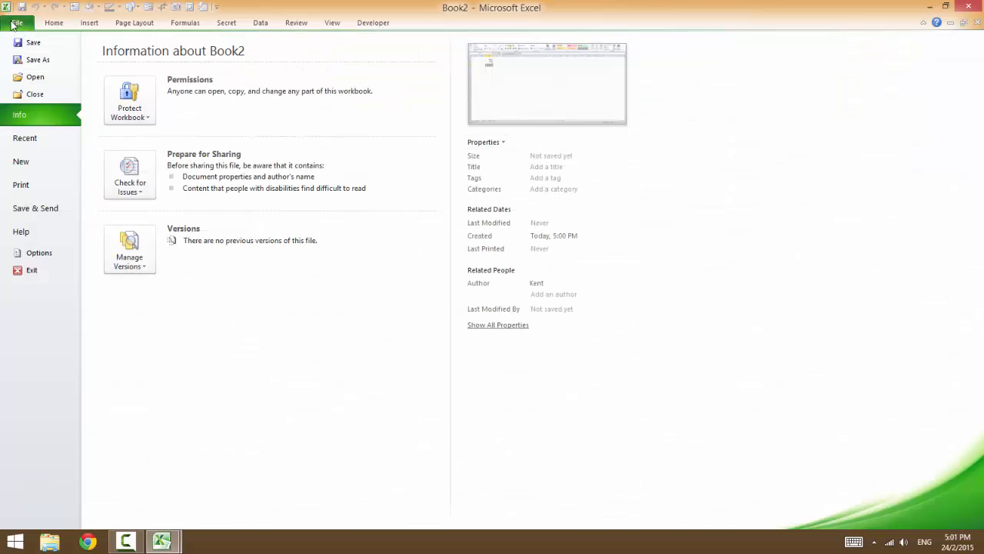
left_click(35, 253)
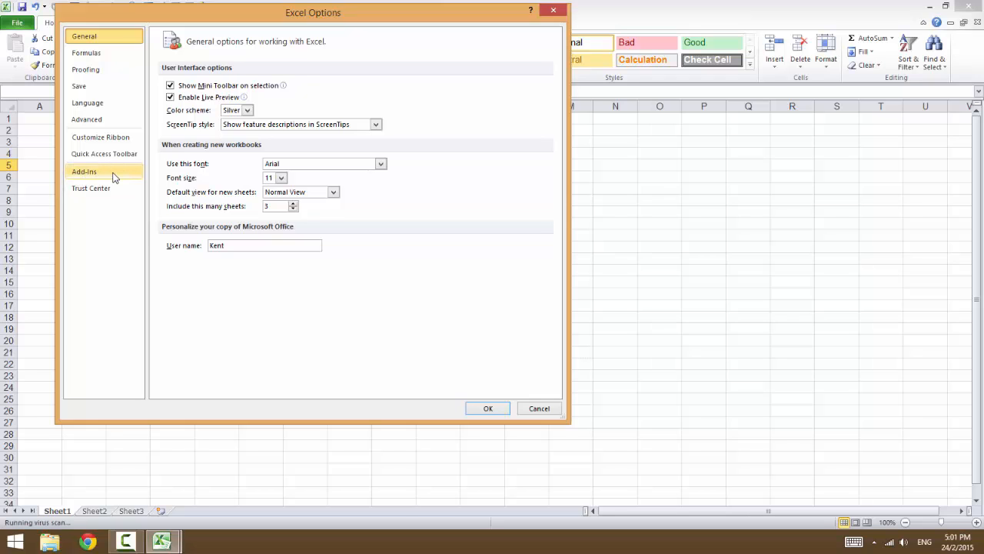
left_click(113, 175)
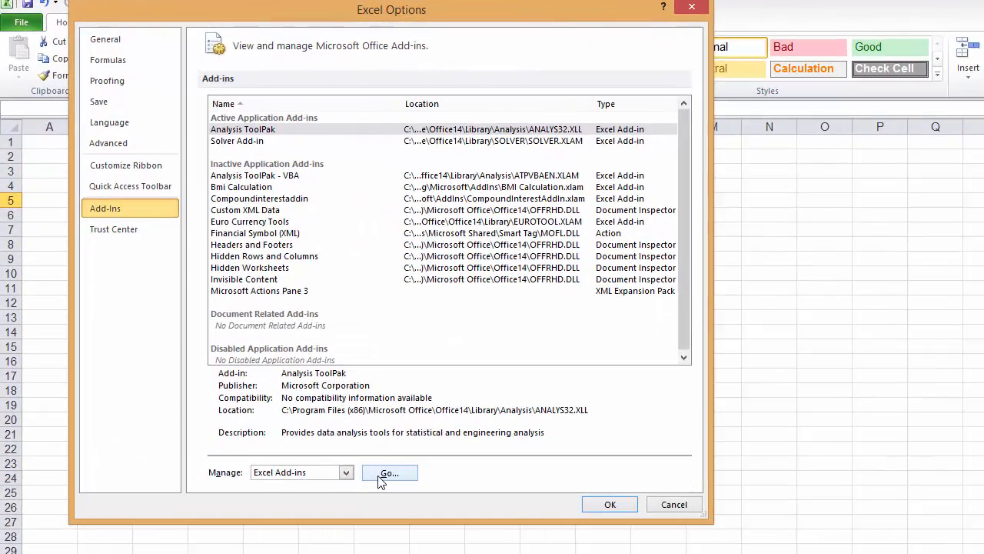
left_click(305, 386)
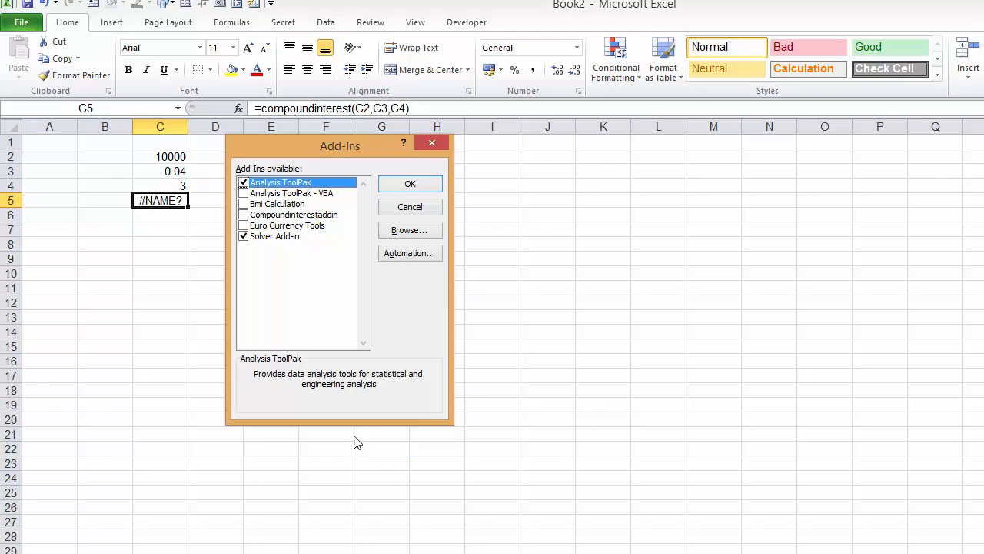
left_click(244, 215)
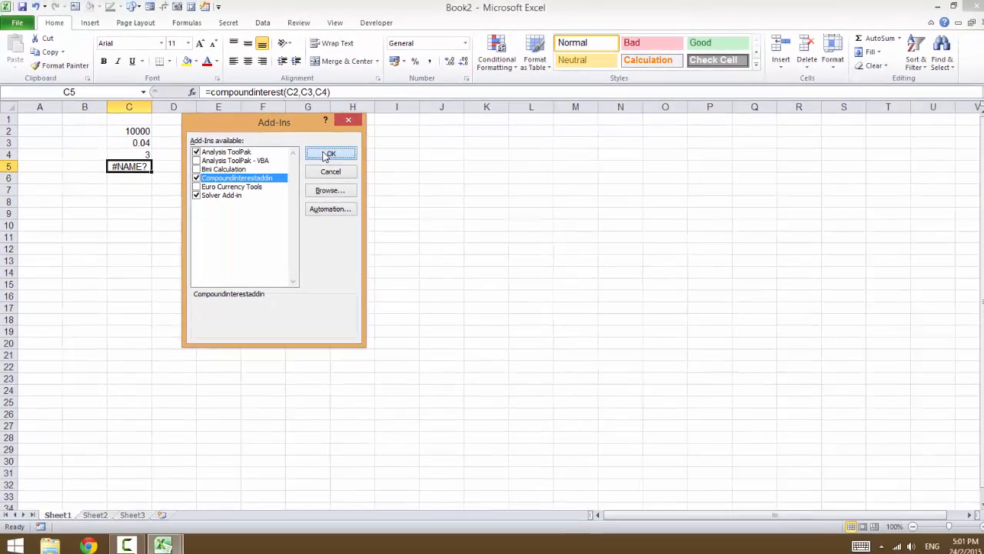
left_click(405, 187)
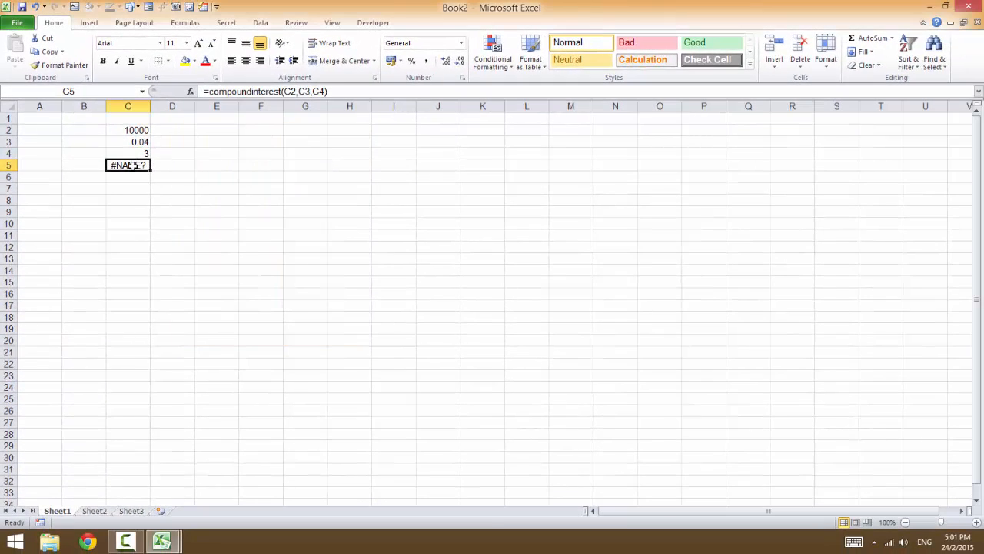
Re-enter the unchanged formula in C5 so it recalculates with the enabled add-in, and reselect the cell
left_click(343, 91)
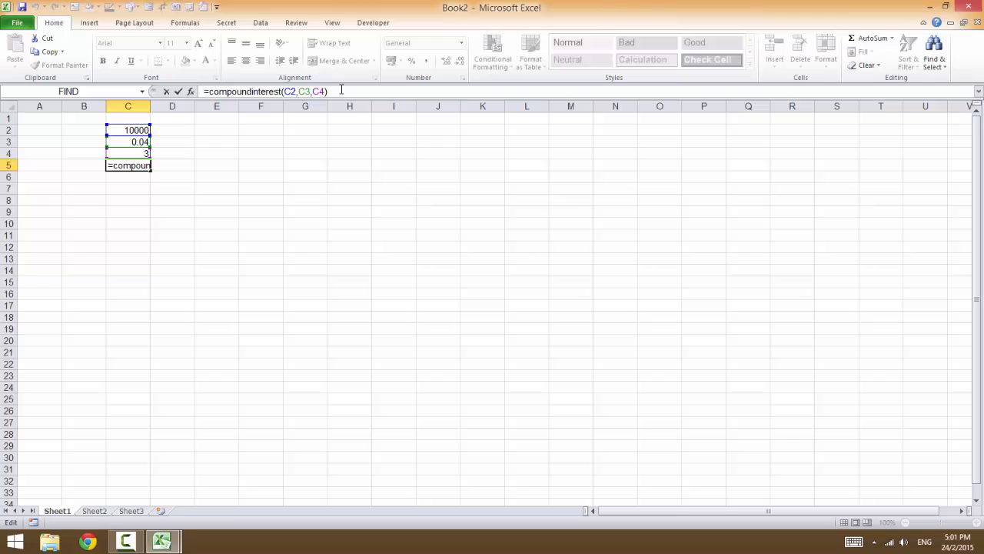
key("Return")
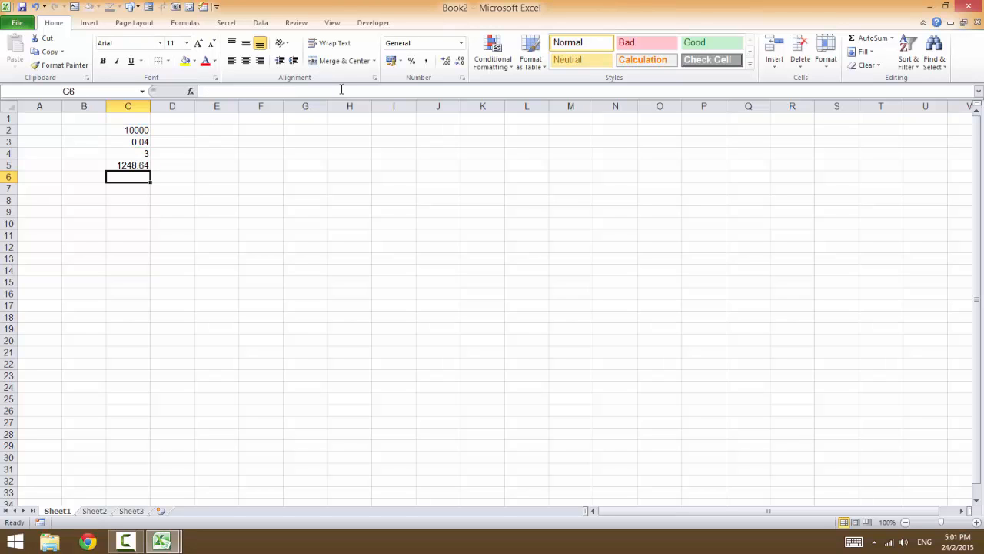
key("Up")
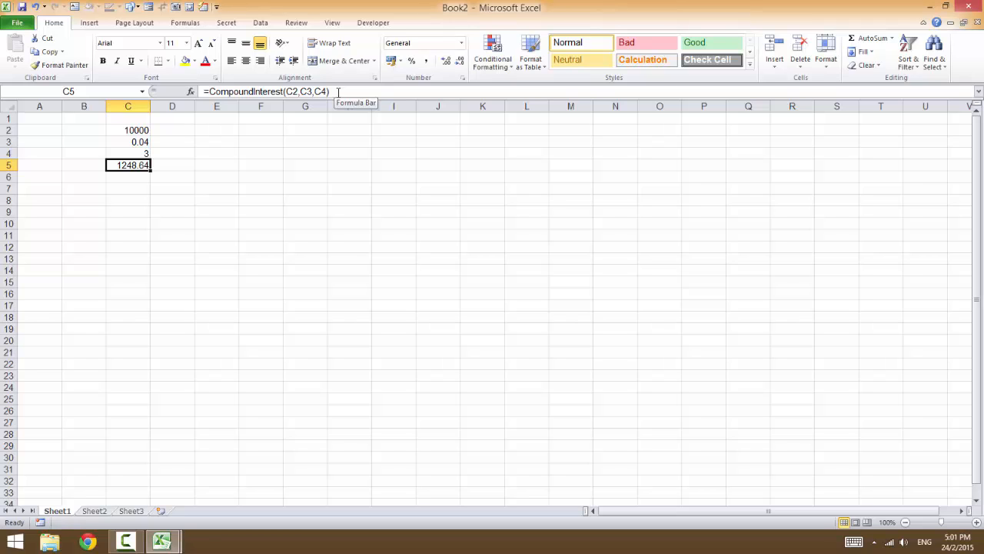
Switch to the Visual Basic editor and examine the CompoundInterest function code in the add-in's Module1
left_click(162, 541)
left_click(216, 480)
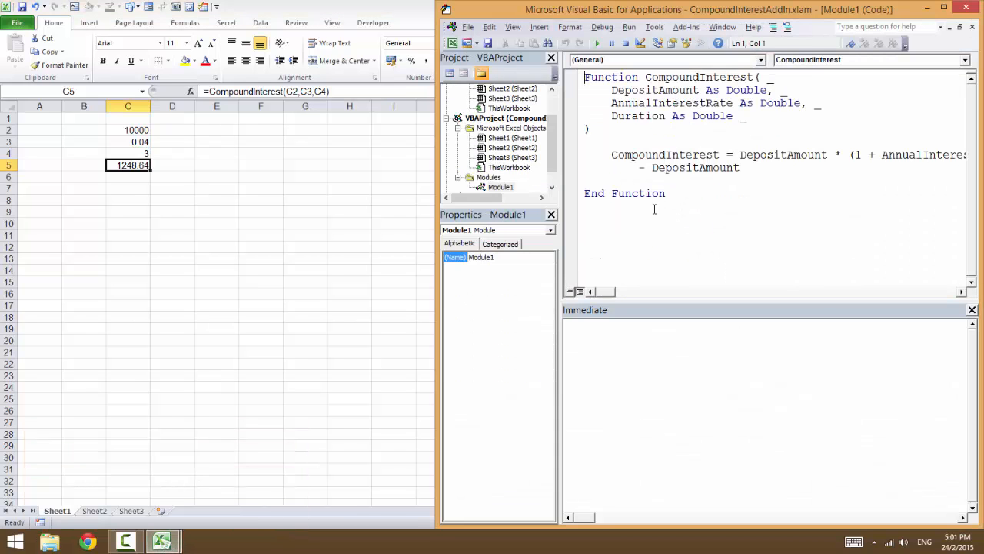
left_click(685, 178)
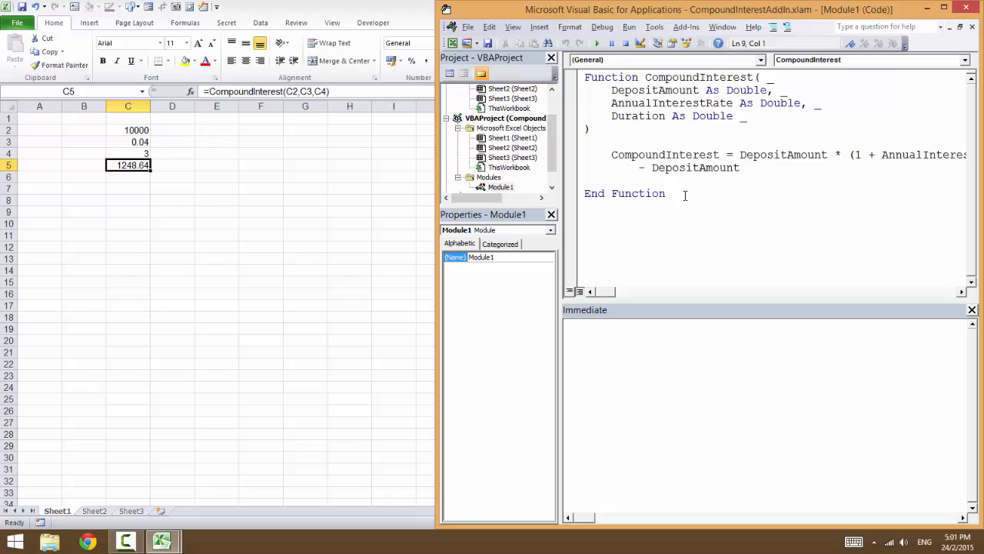